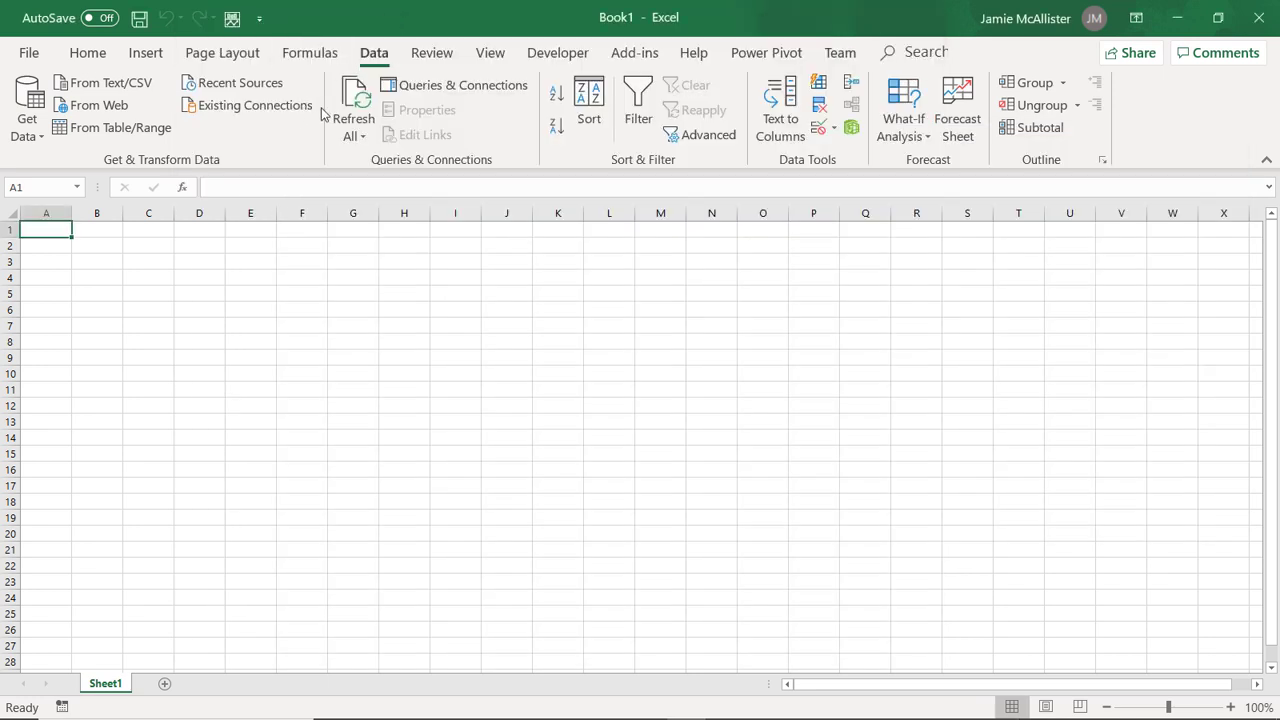
Show All Files and import OneDrive_AutoGeneratedCaption.vtt as a text file
left_click(130, 85)
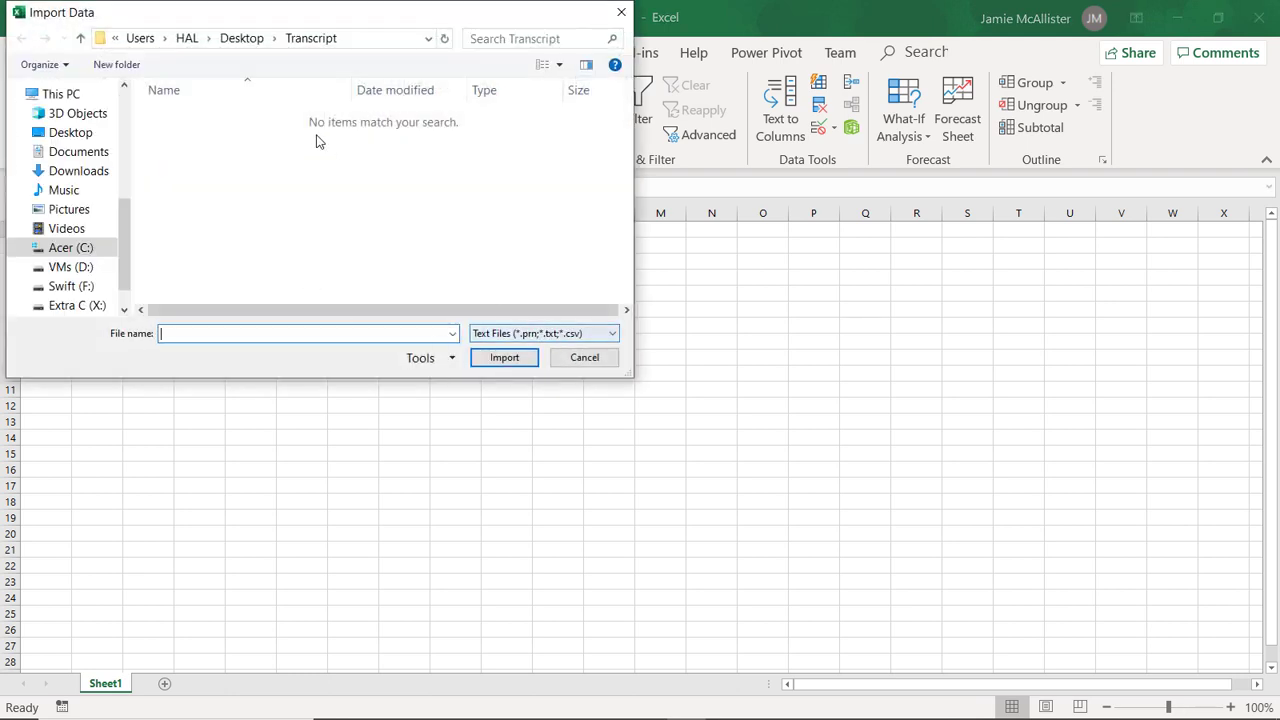
left_click(522, 333)
left_click(520, 363)
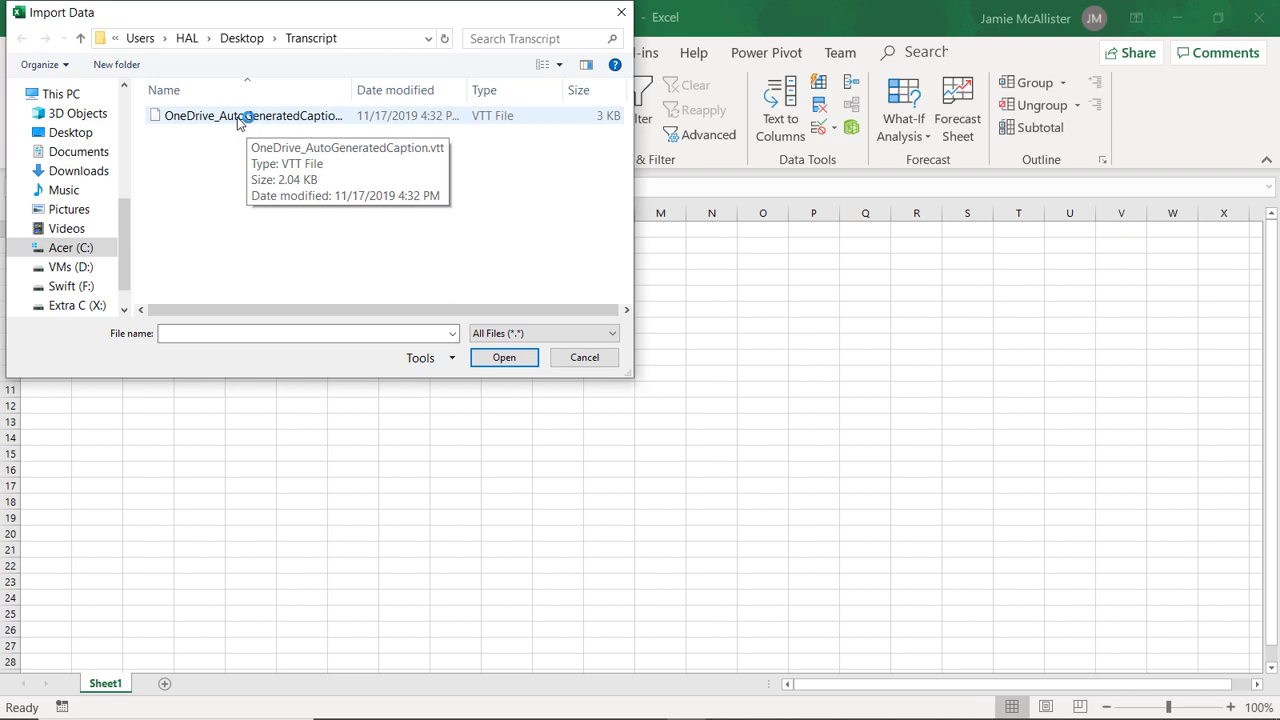
left_click(240, 118)
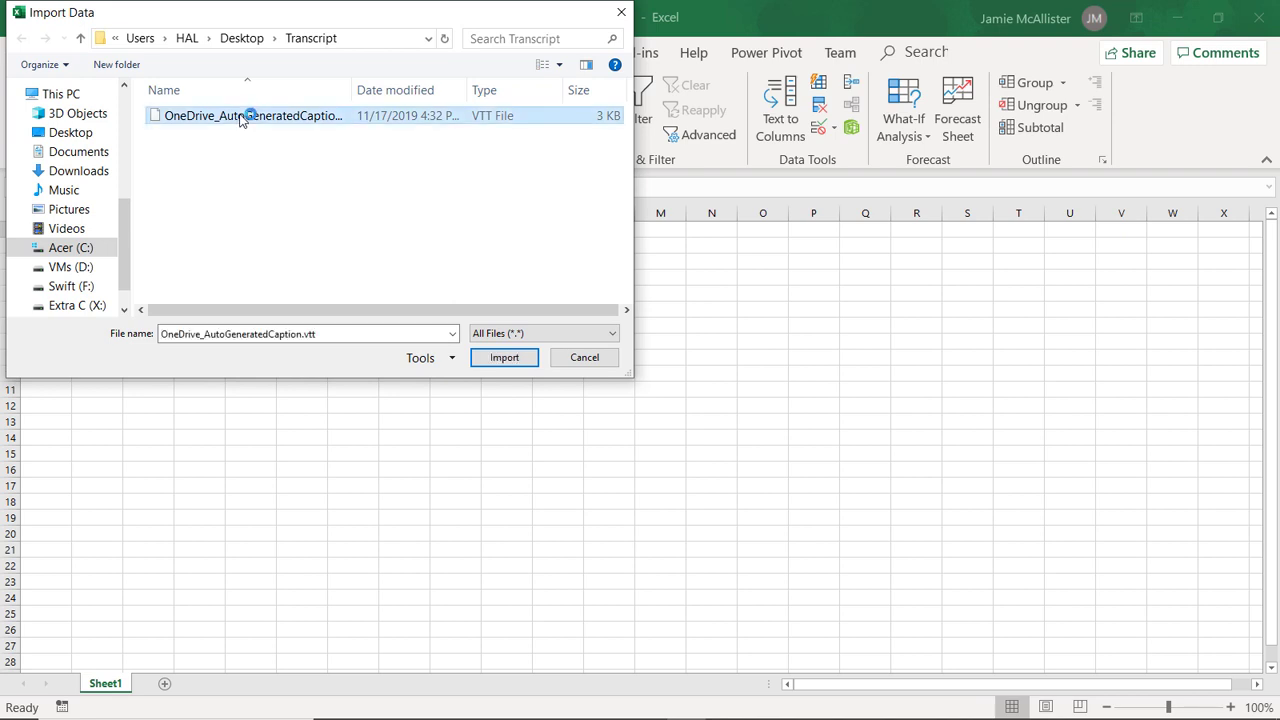
left_click(512, 360)
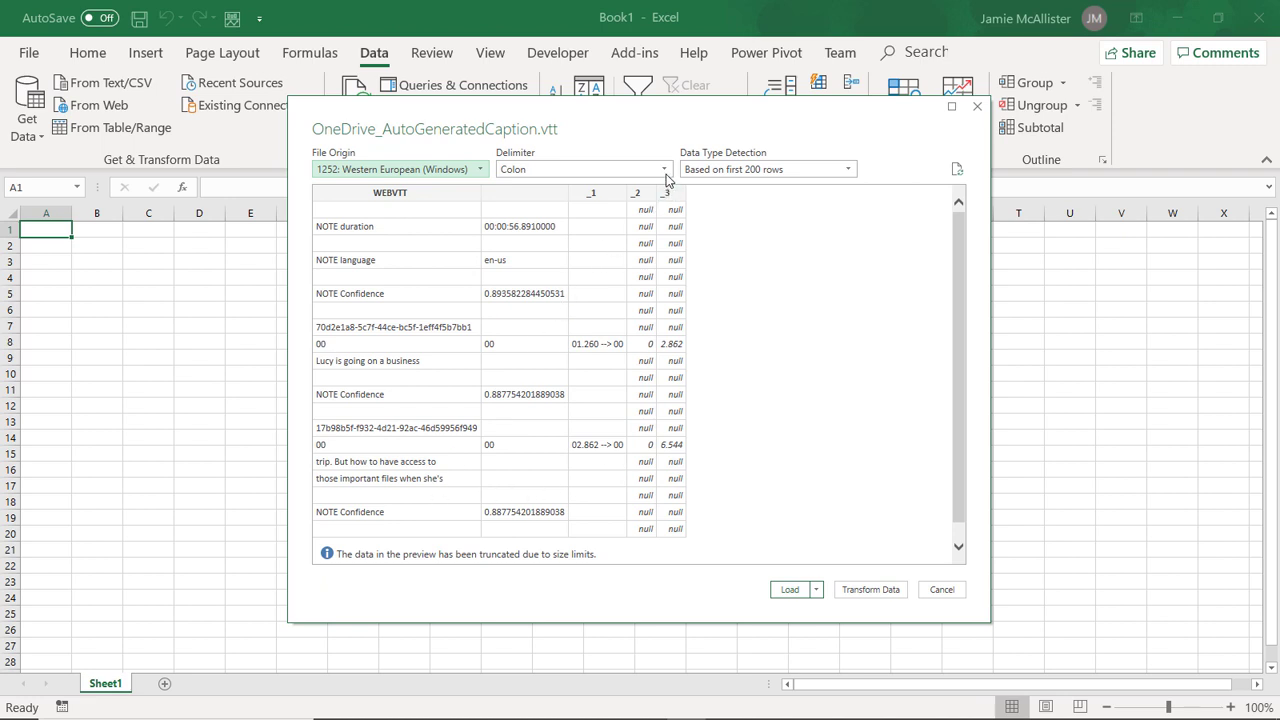
Split on a custom delimiter with 65001 UTF-8 file origin, then load the data
left_click(666, 173)
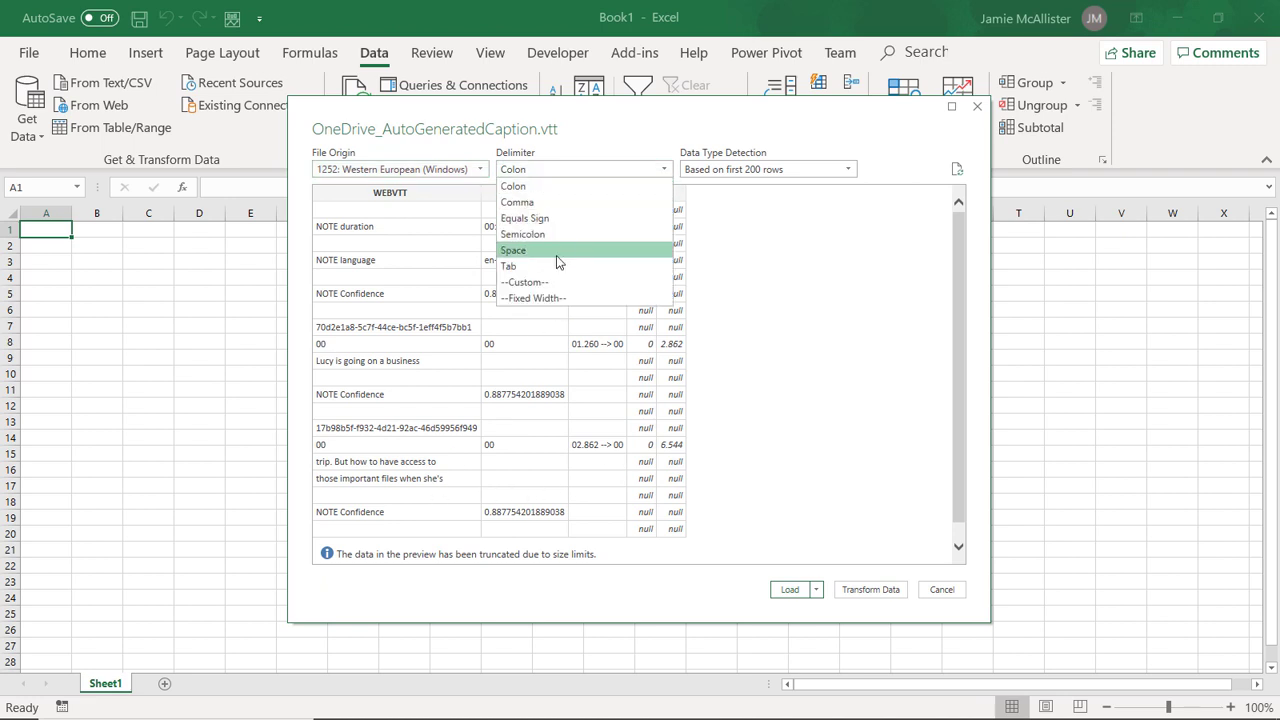
left_click(547, 285)
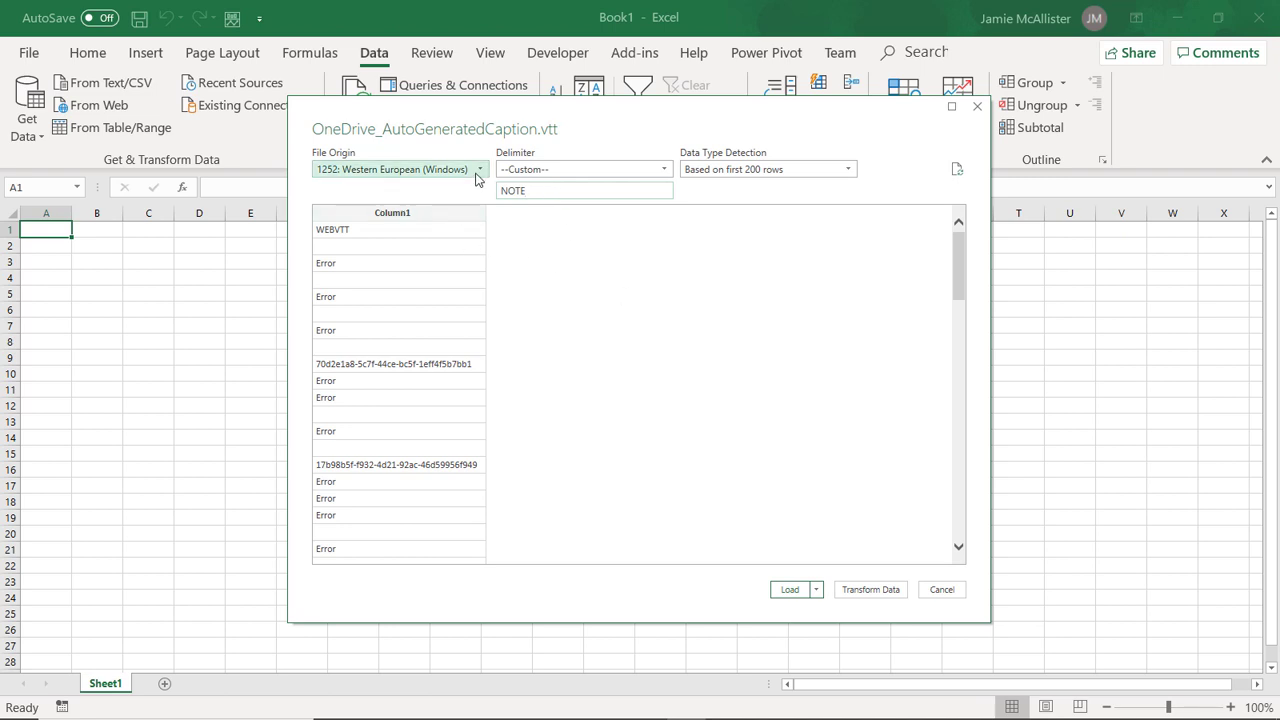
left_click(478, 172)
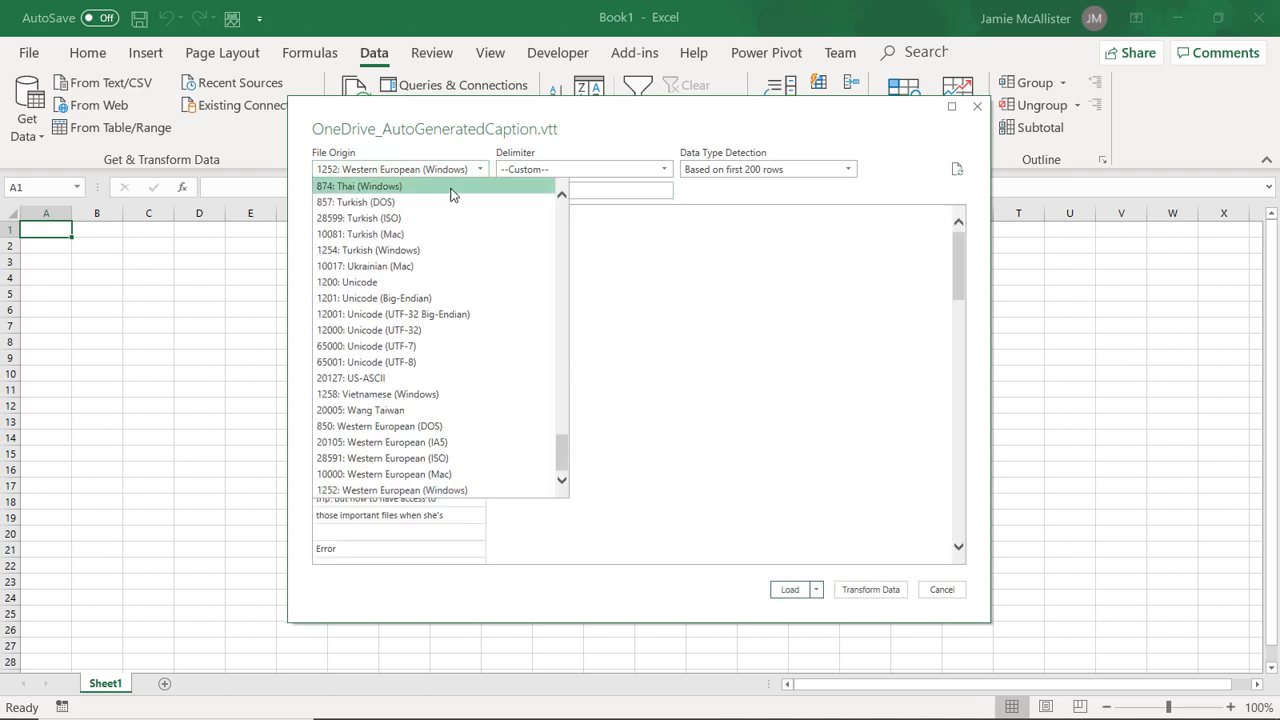
left_click(417, 365)
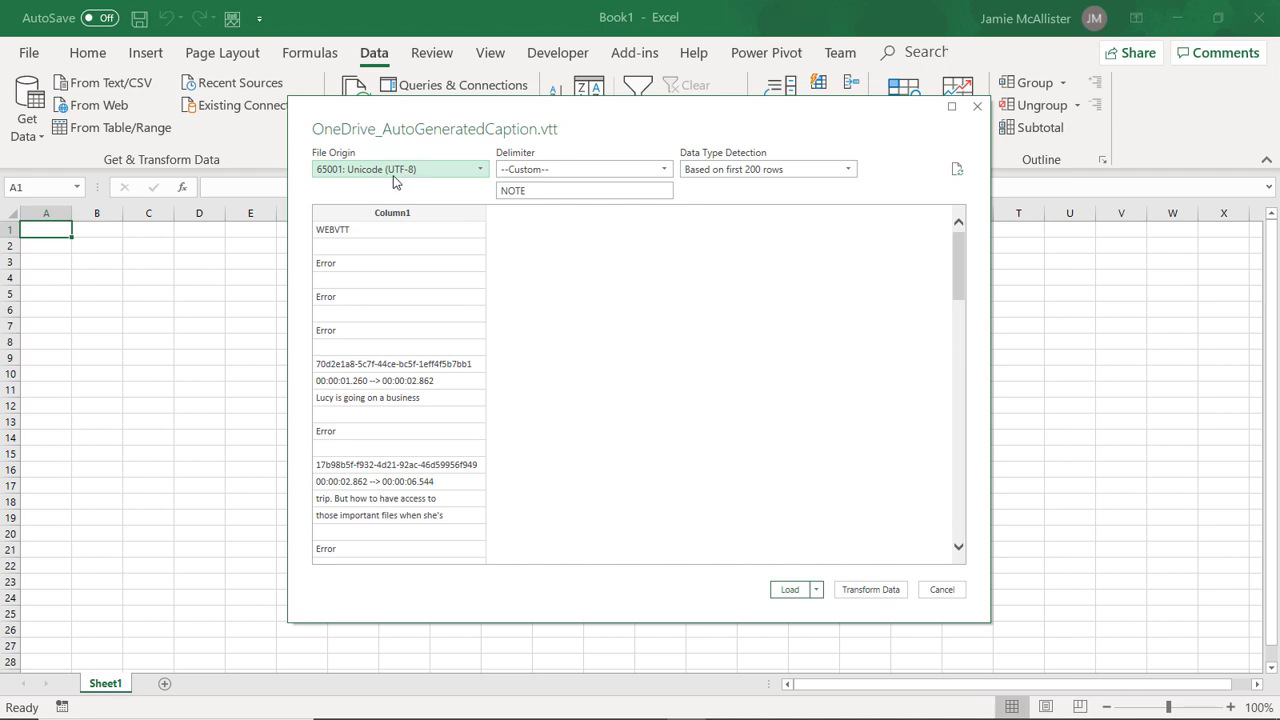
left_click(789, 590)
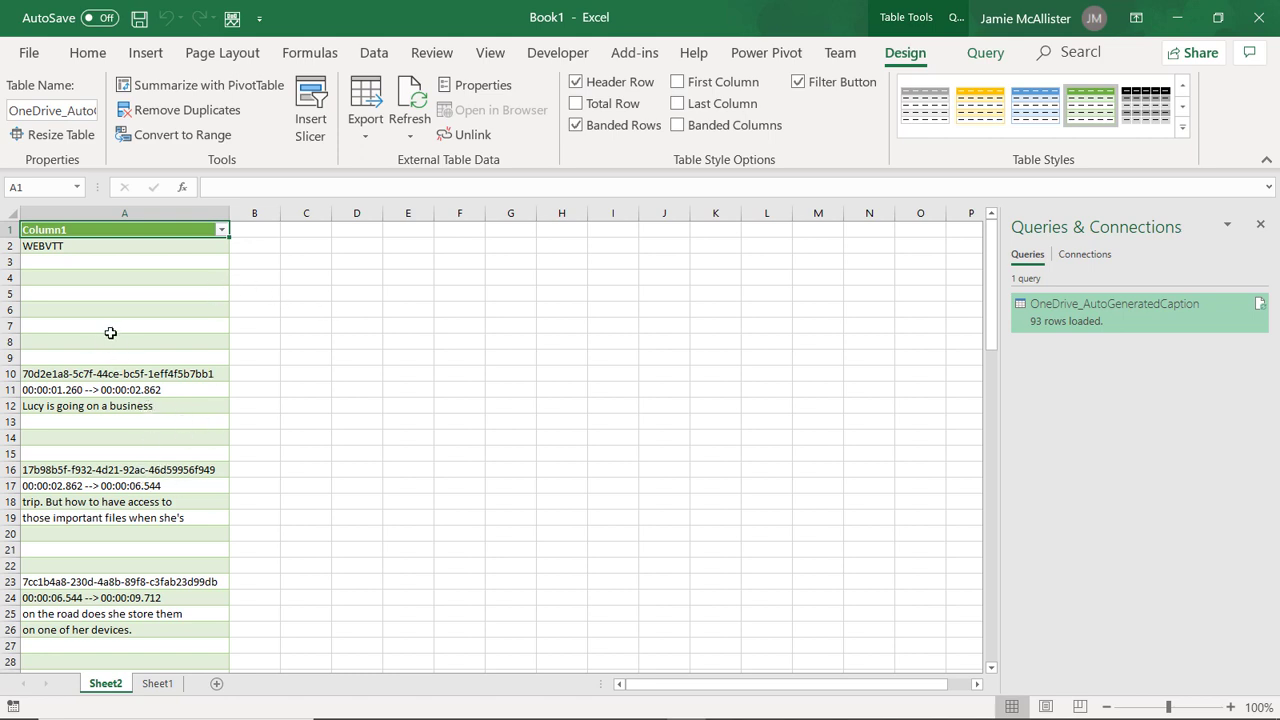
Remove duplicates from the Column1 table column, keeping 50 unique transcript lines
left_click(101, 221)
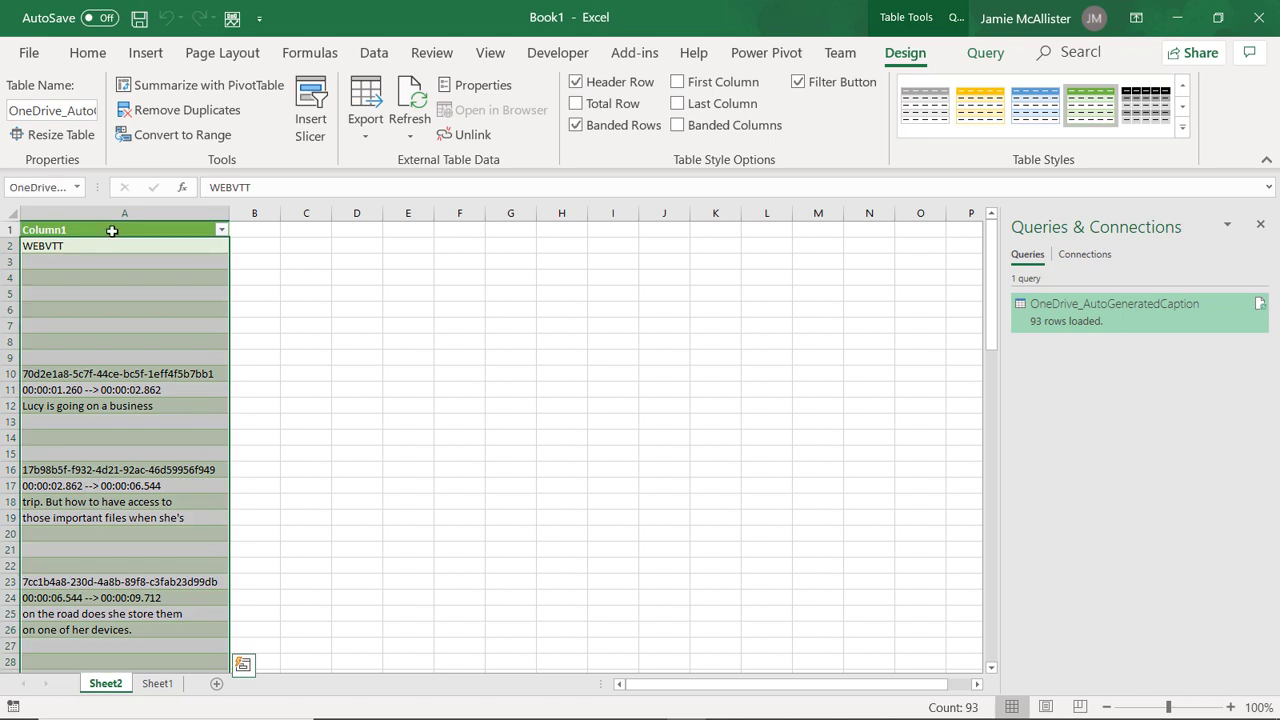
left_click(117, 212)
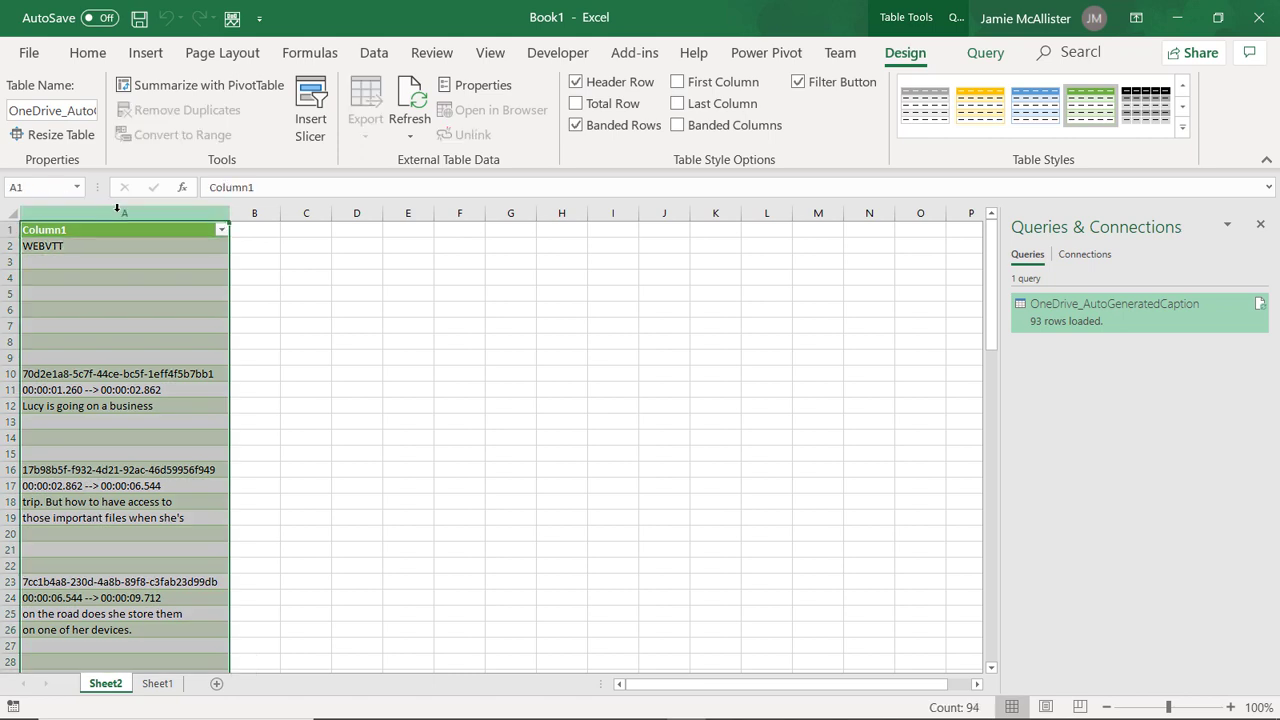
left_click(117, 207)
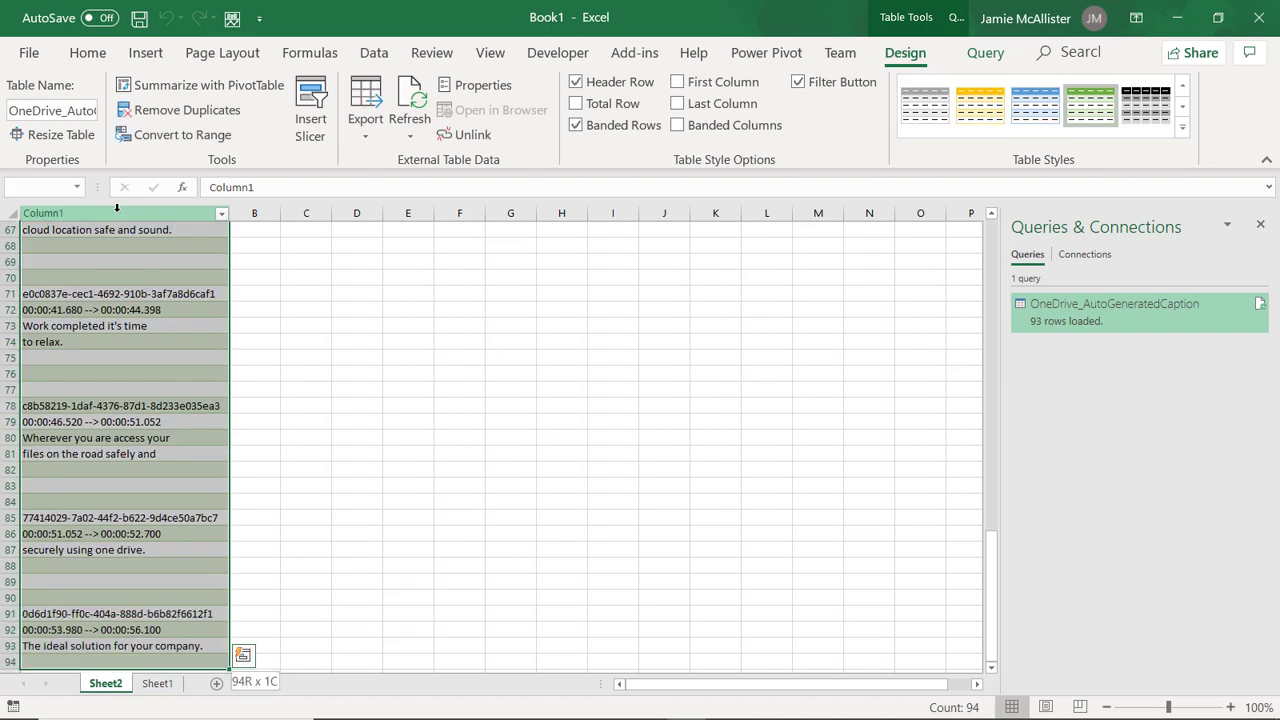
left_click(374, 54)
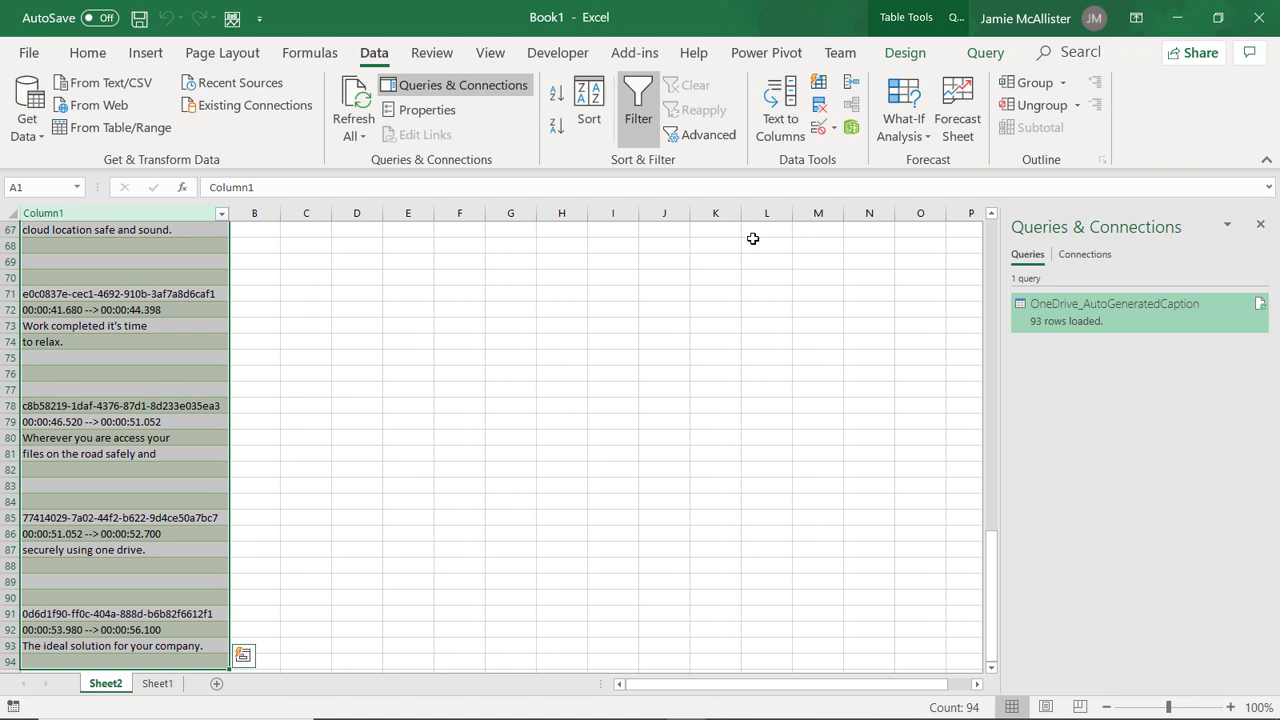
left_click(820, 106)
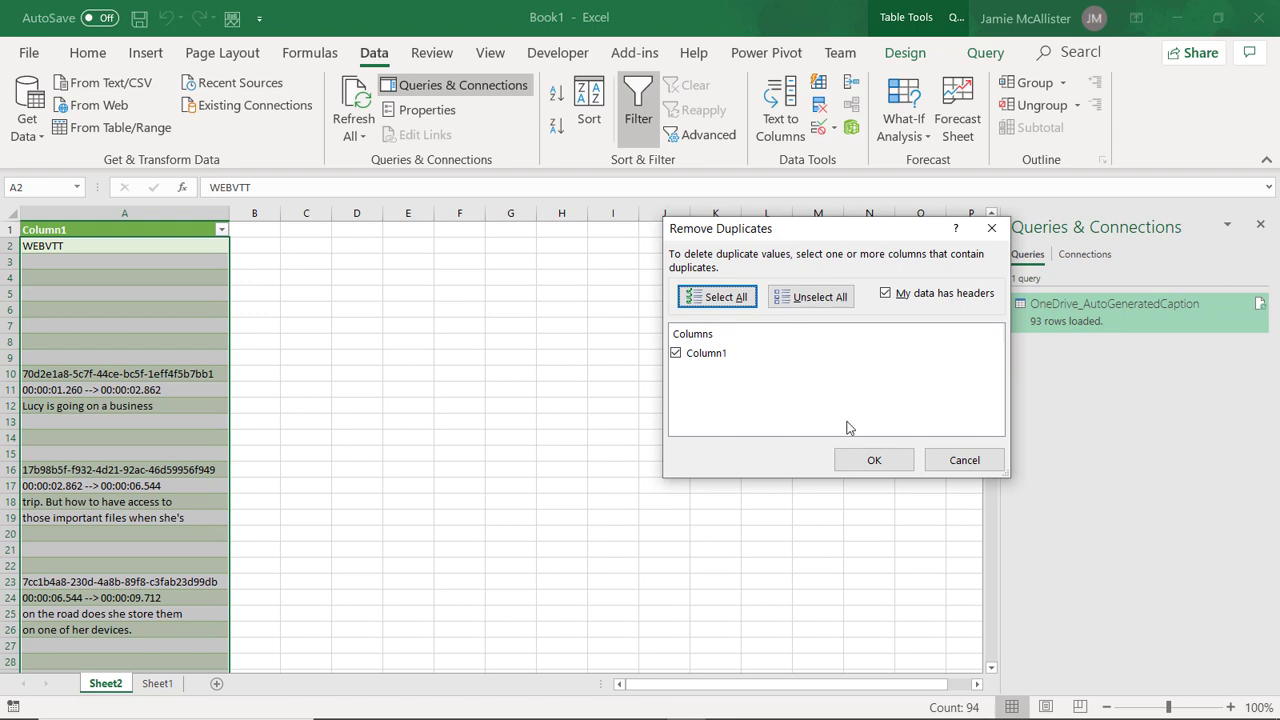
left_click(872, 459)
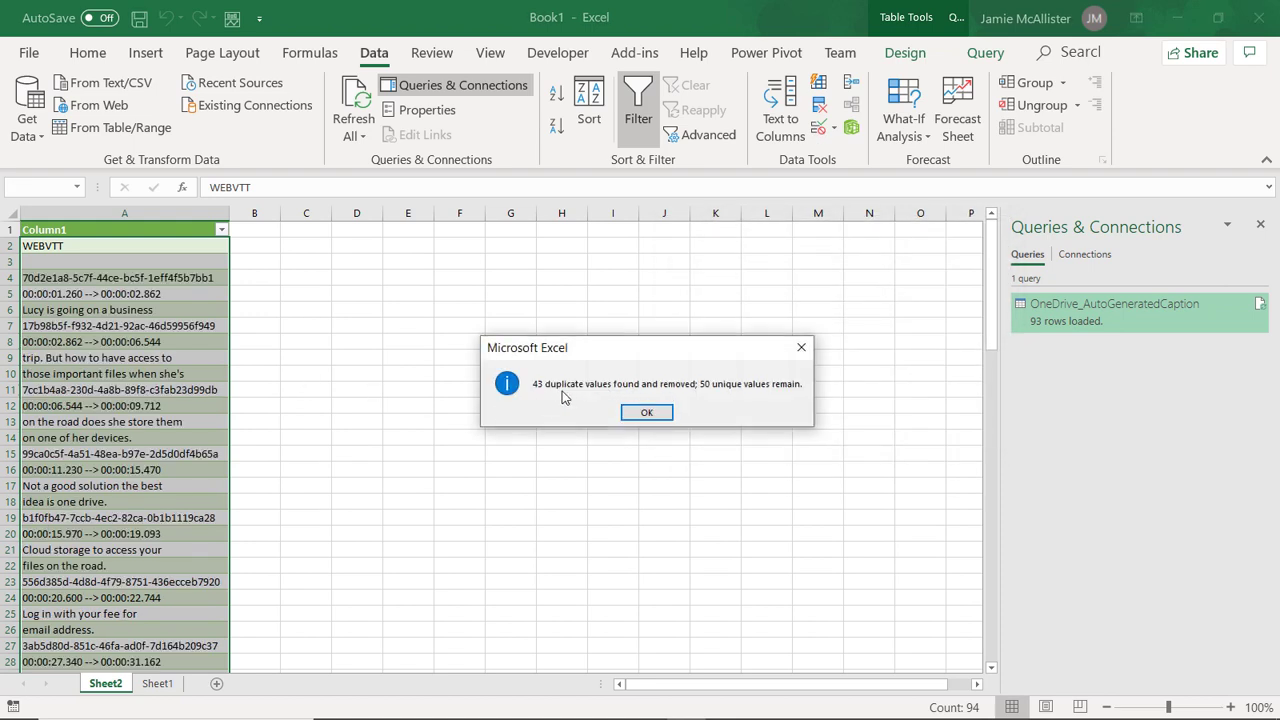
left_click(646, 413)
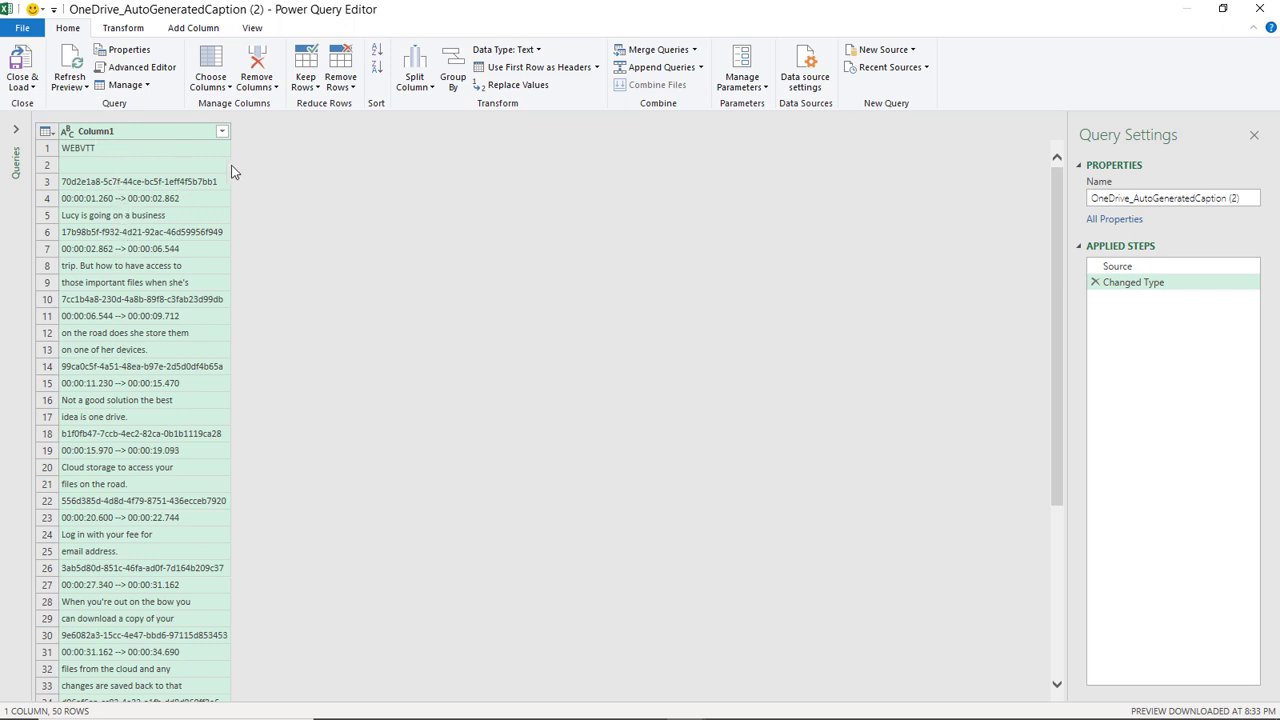
Switch to the Add Column tools in the Power Query Editor
left_click(194, 30)
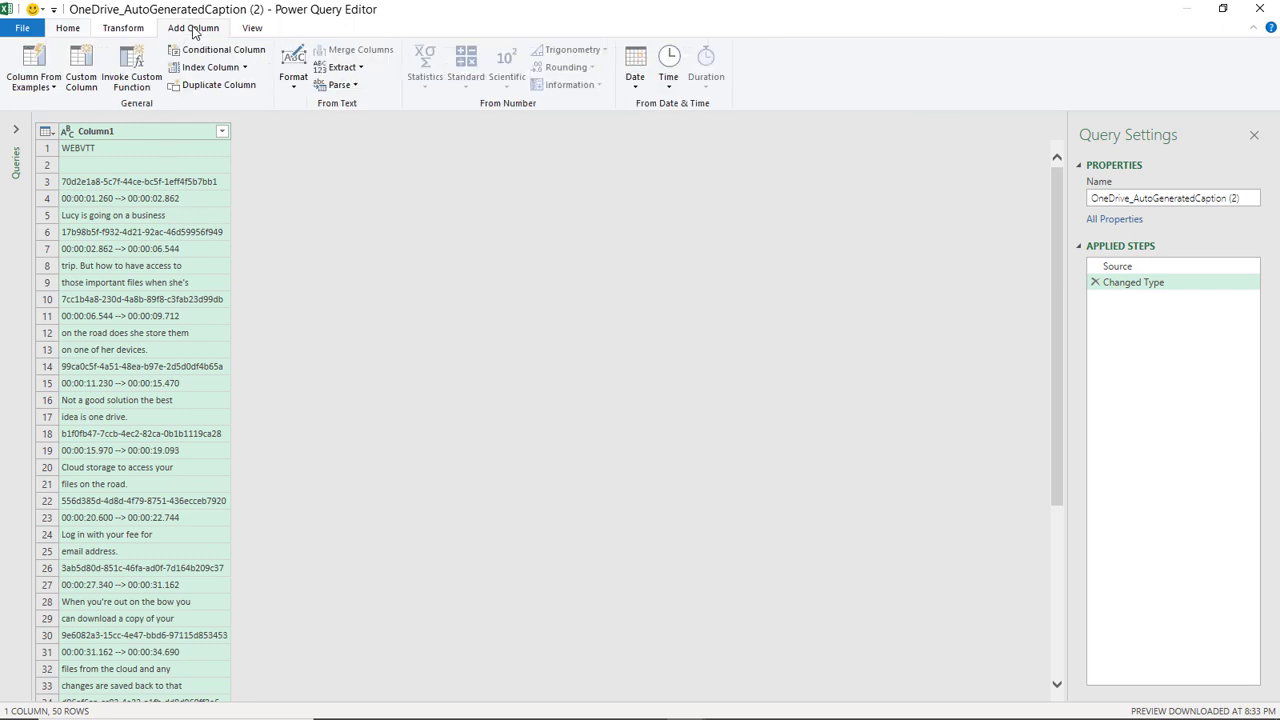
Start a conditional column named Timestamp that tests whether Column1 contains -->
left_click(216, 55)
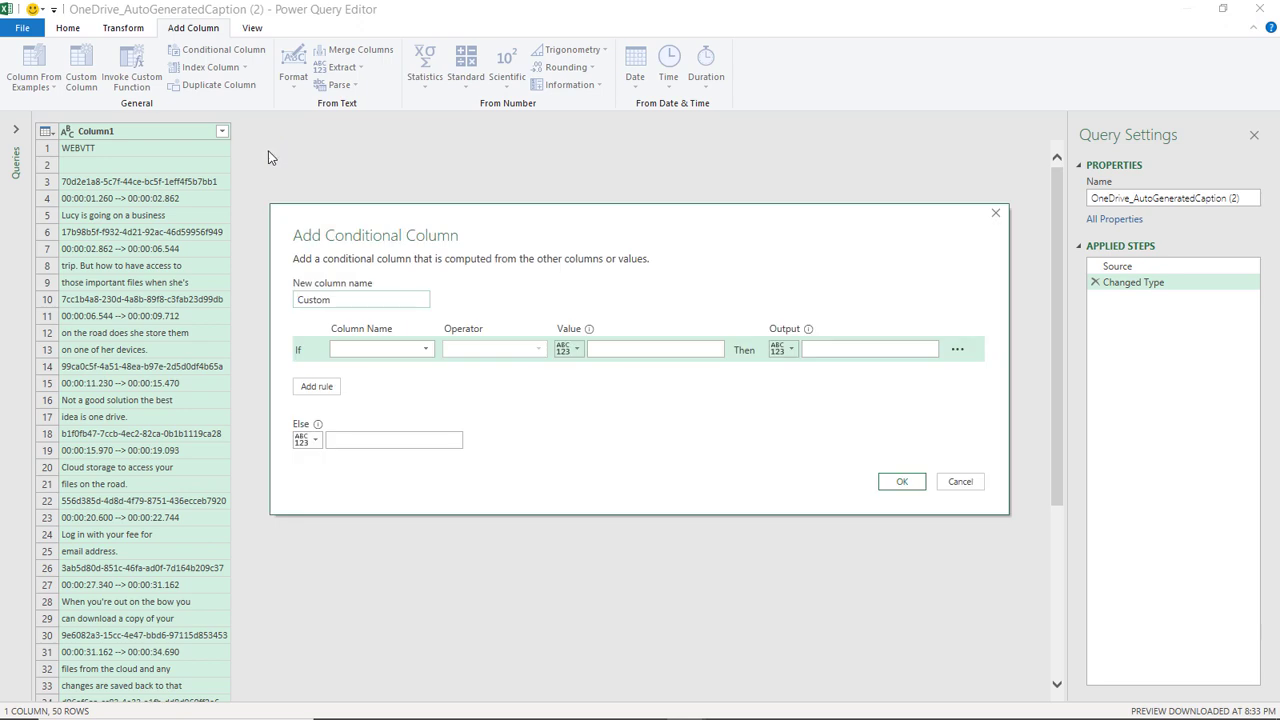
double_click(316, 303)
type("Timestamp")
left_click(389, 352)
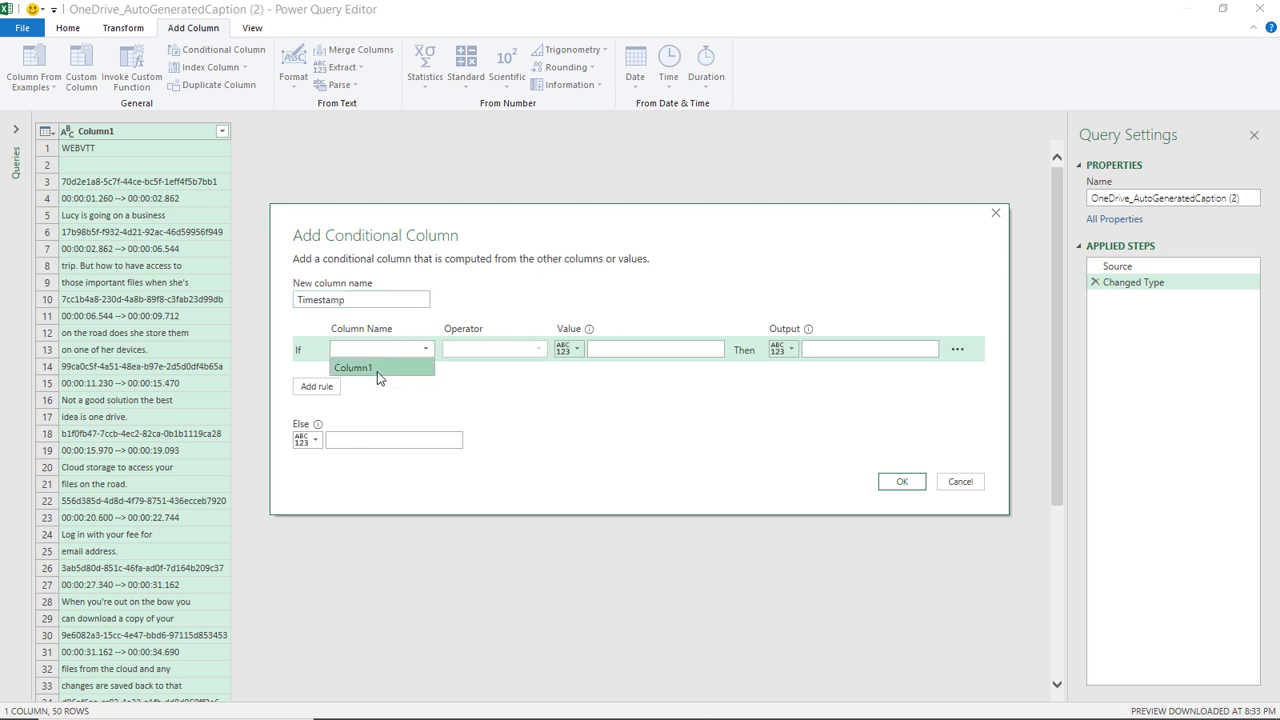
left_click(377, 369)
left_click(491, 350)
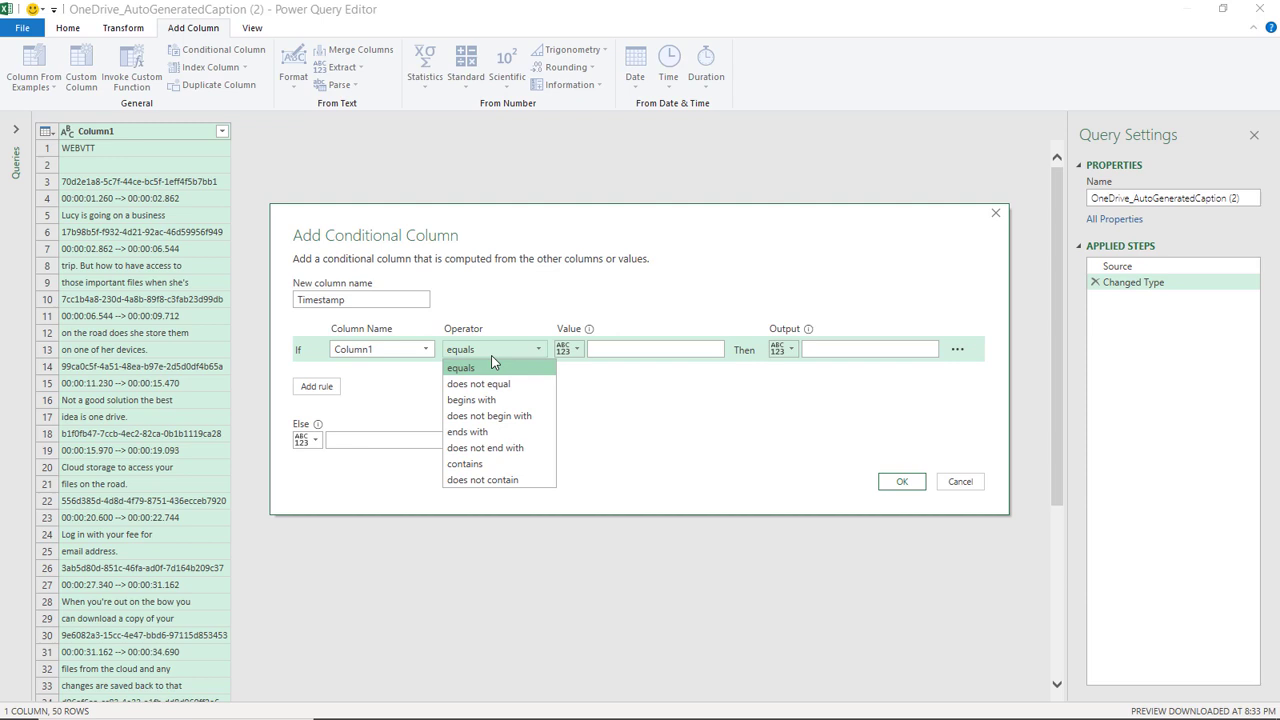
left_click(490, 465)
left_click(621, 350)
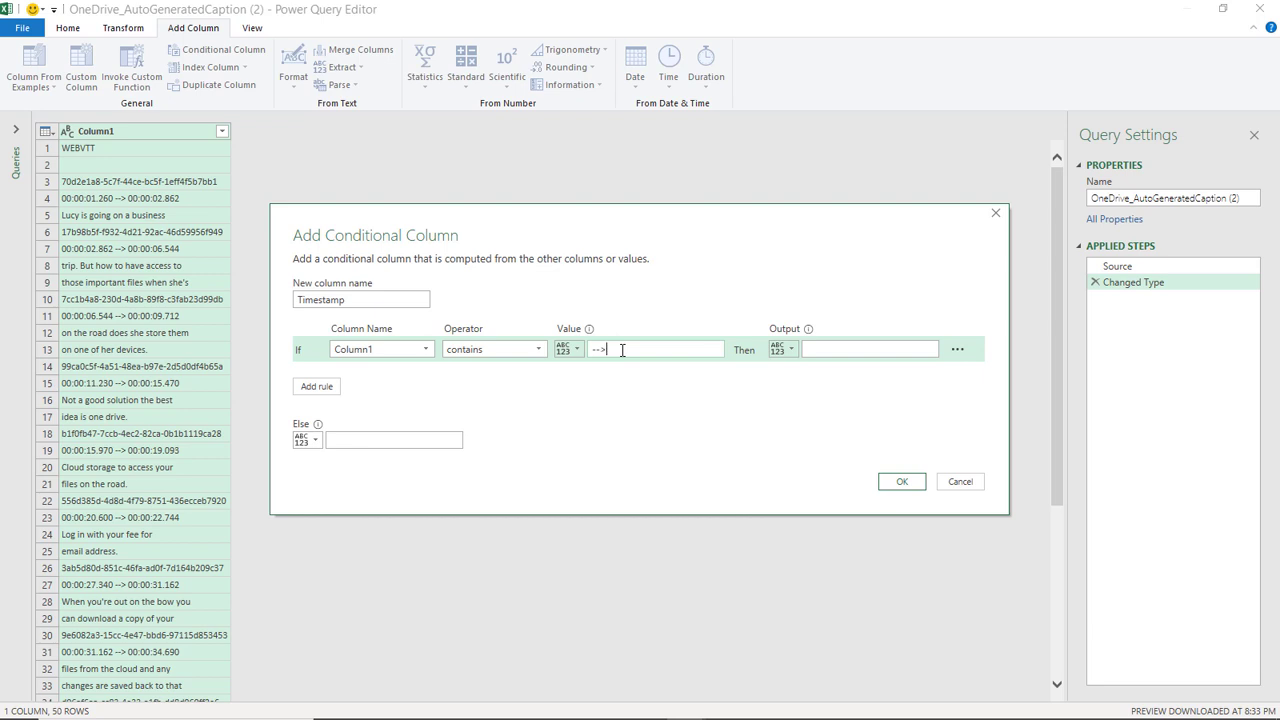
Output Column1's value on matching rows and create the Timestamp column
left_click(791, 352)
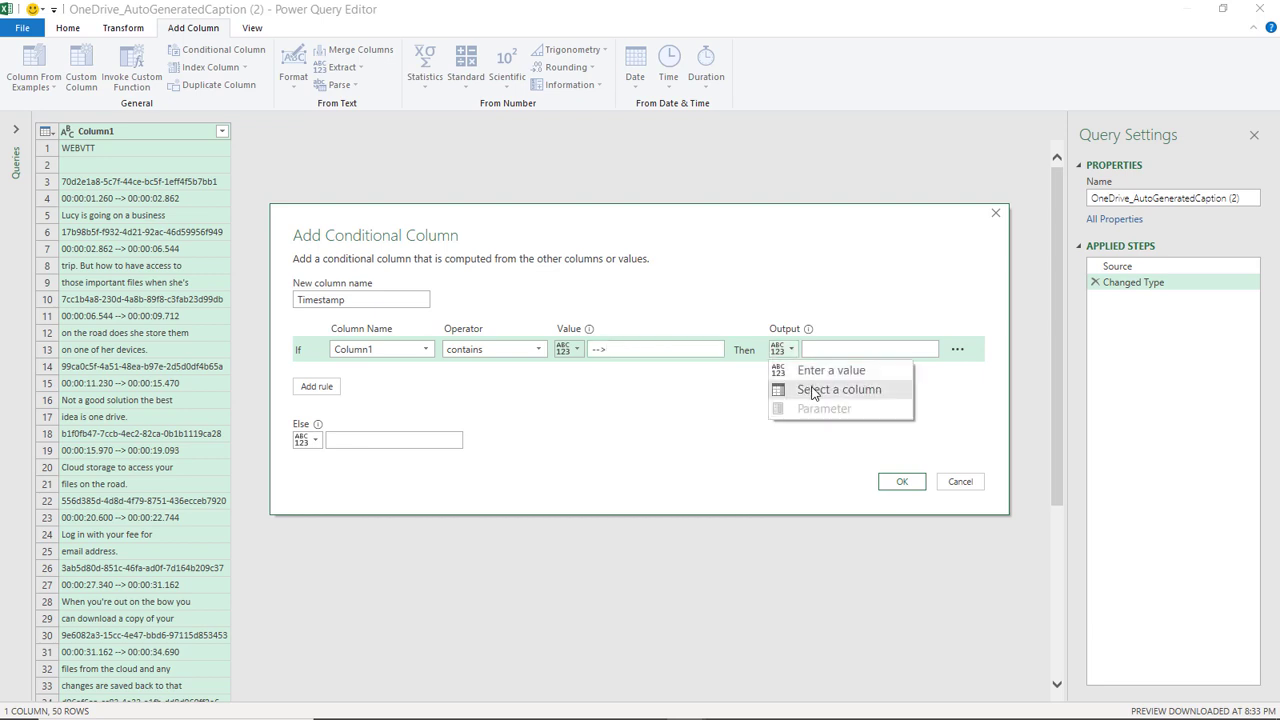
left_click(815, 393)
left_click(841, 353)
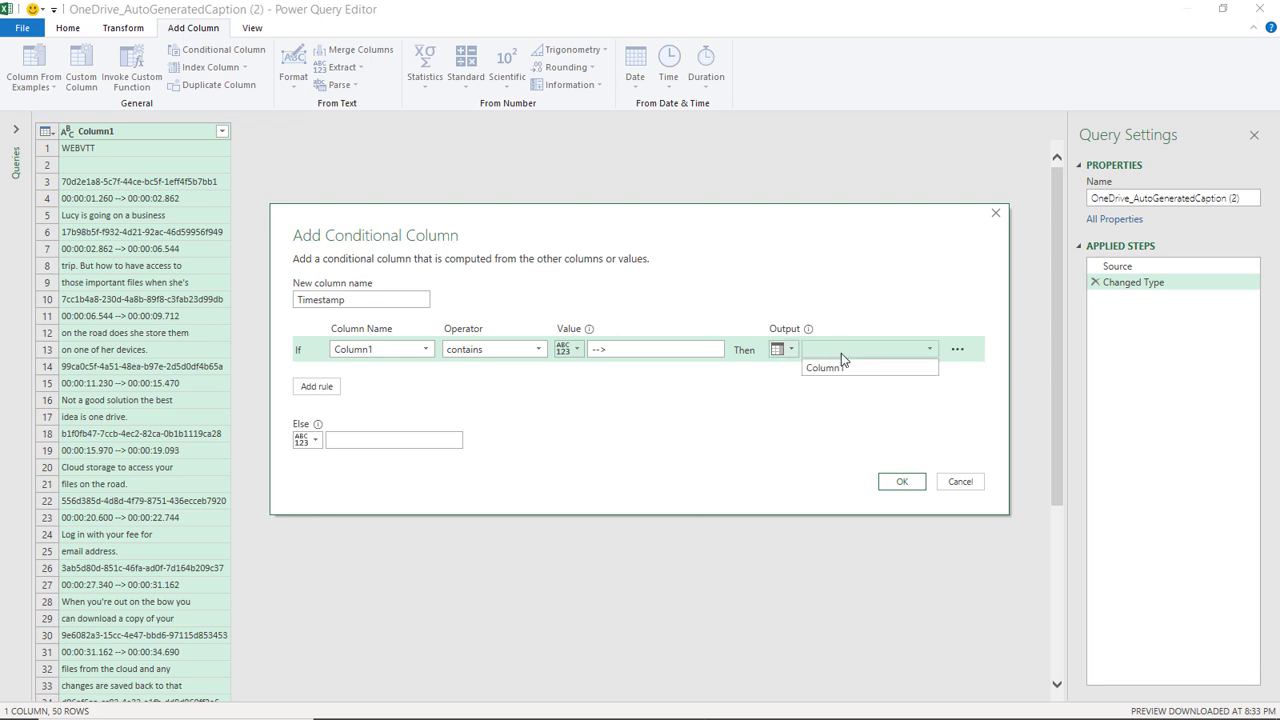
left_click(836, 369)
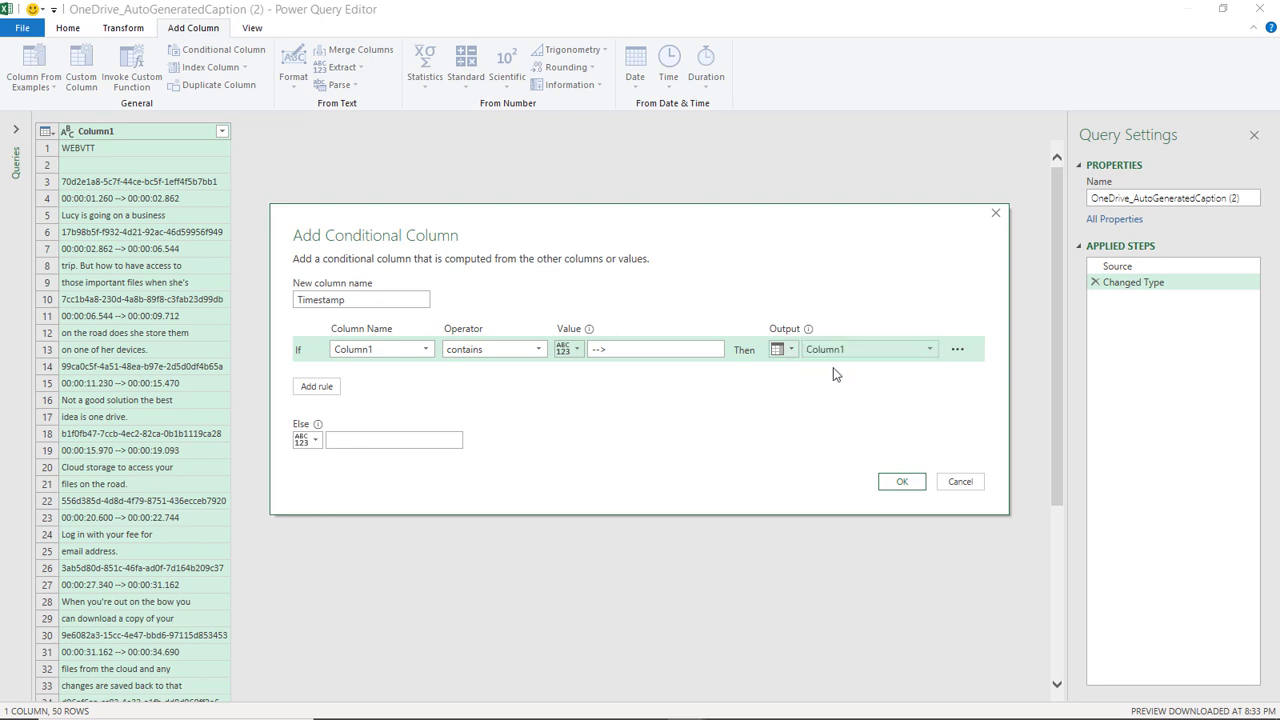
left_click(896, 490)
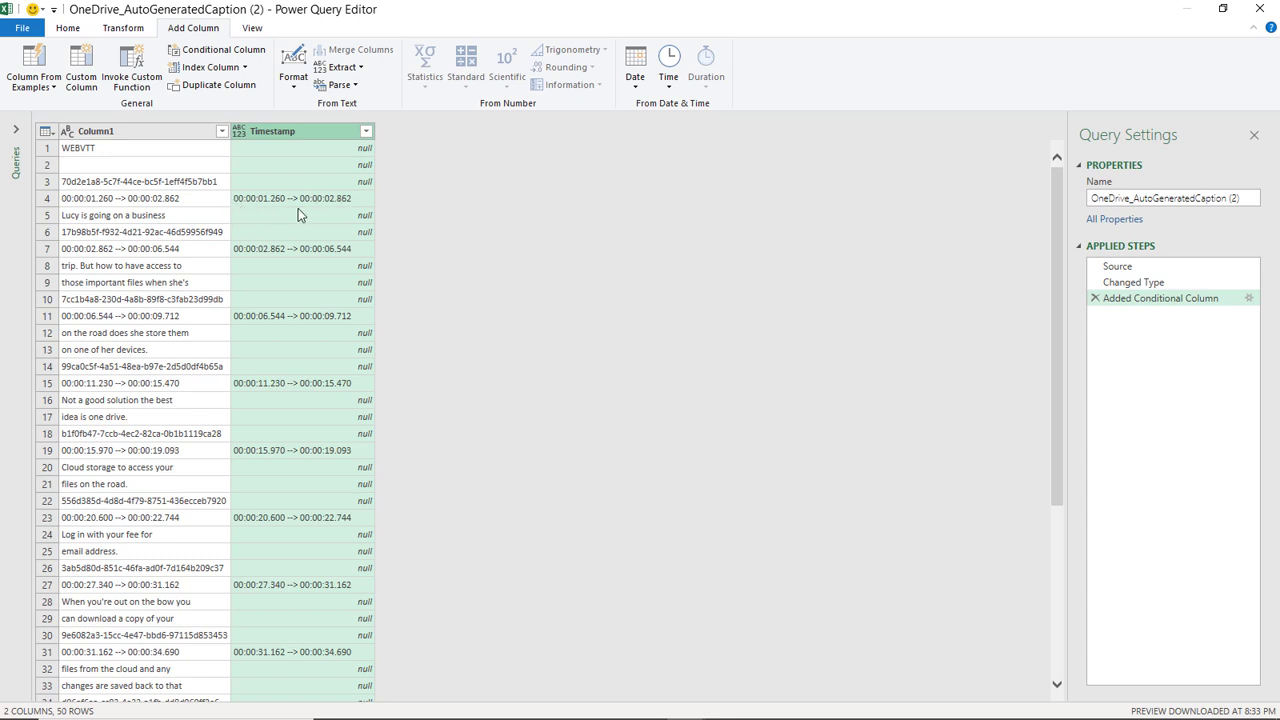
left_click(207, 52)
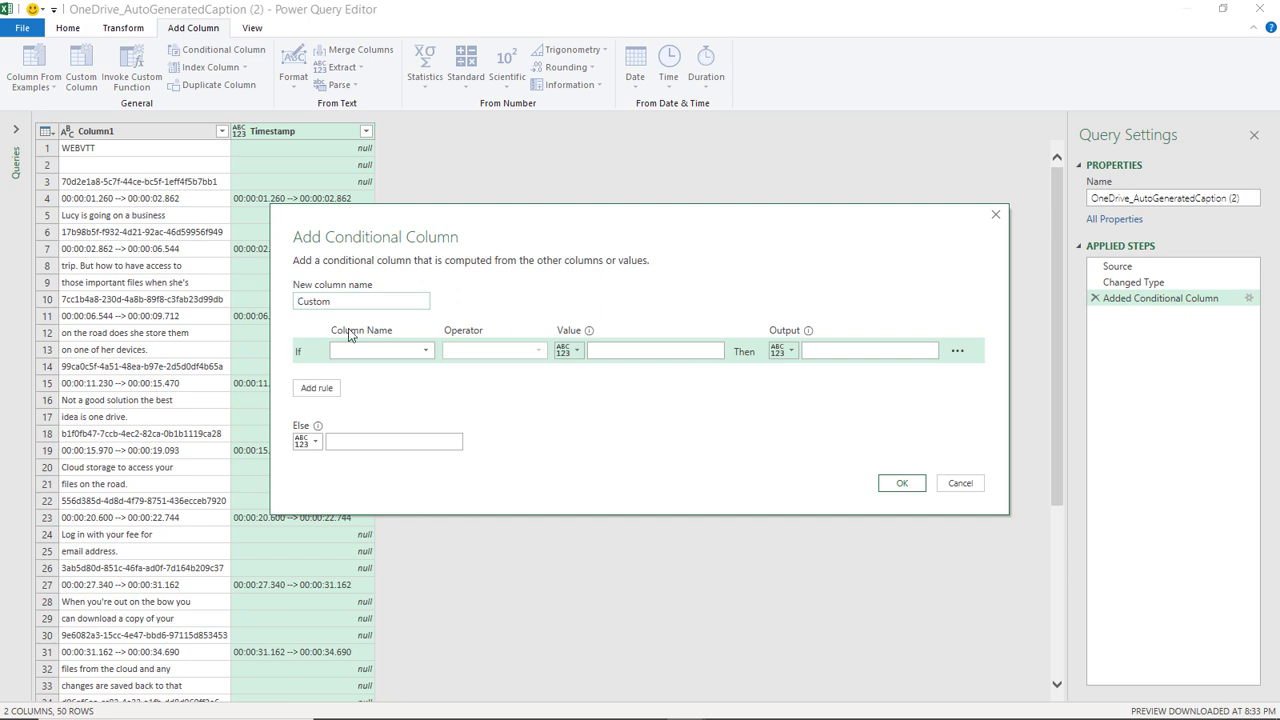
Create a Transcript Text conditional column: if Column1 does not contain -, output Column1
double_click(314, 301)
type("Transcript Text")
left_click(424, 350)
left_click(405, 367)
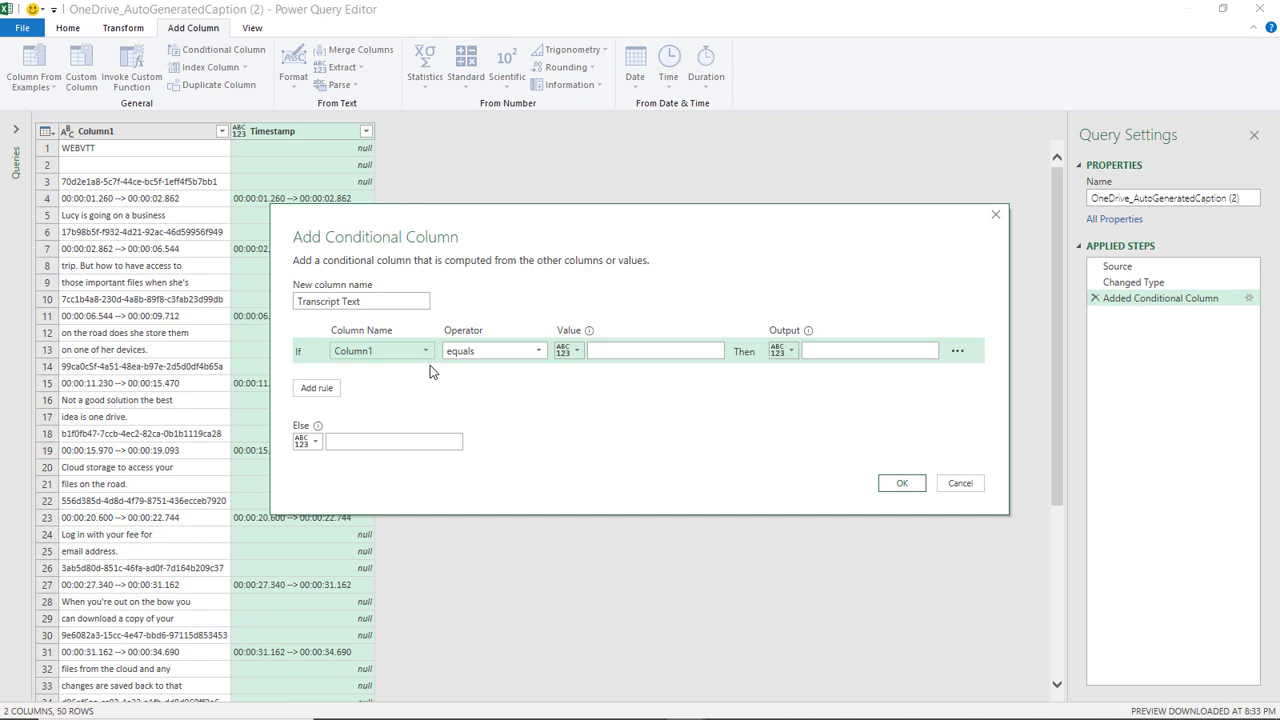
left_click(477, 351)
left_click(502, 480)
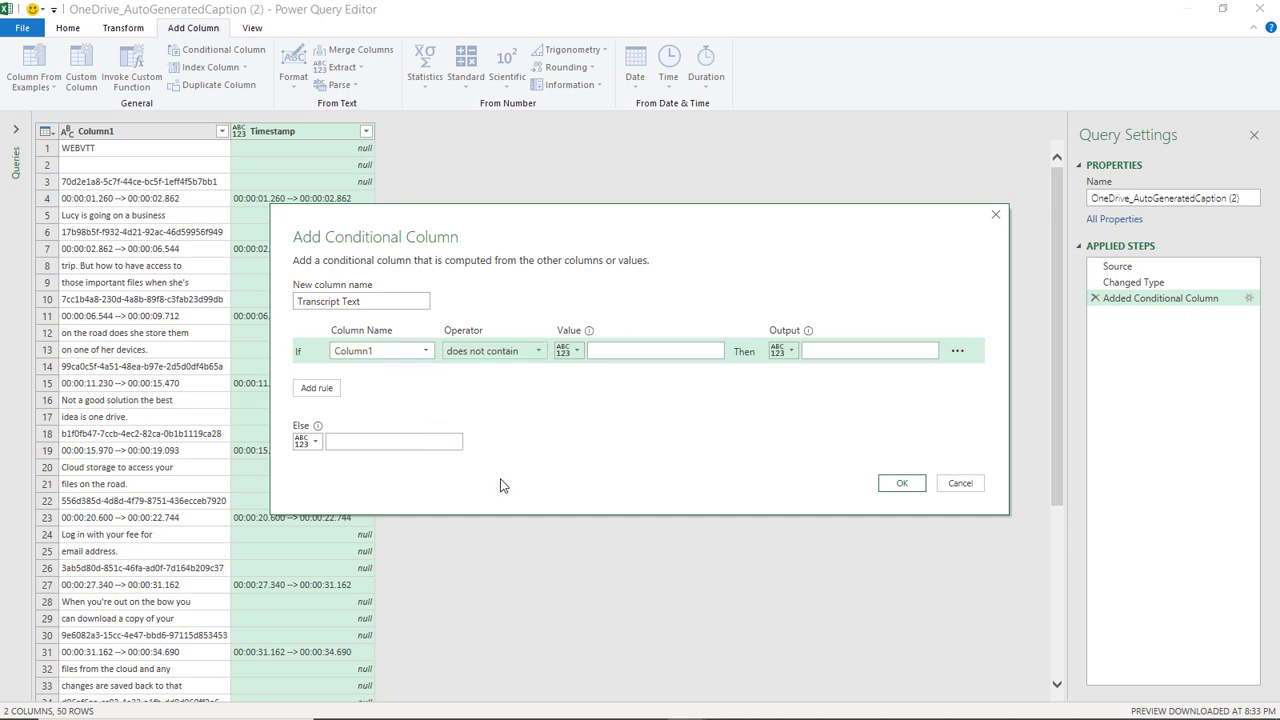
left_click(623, 348)
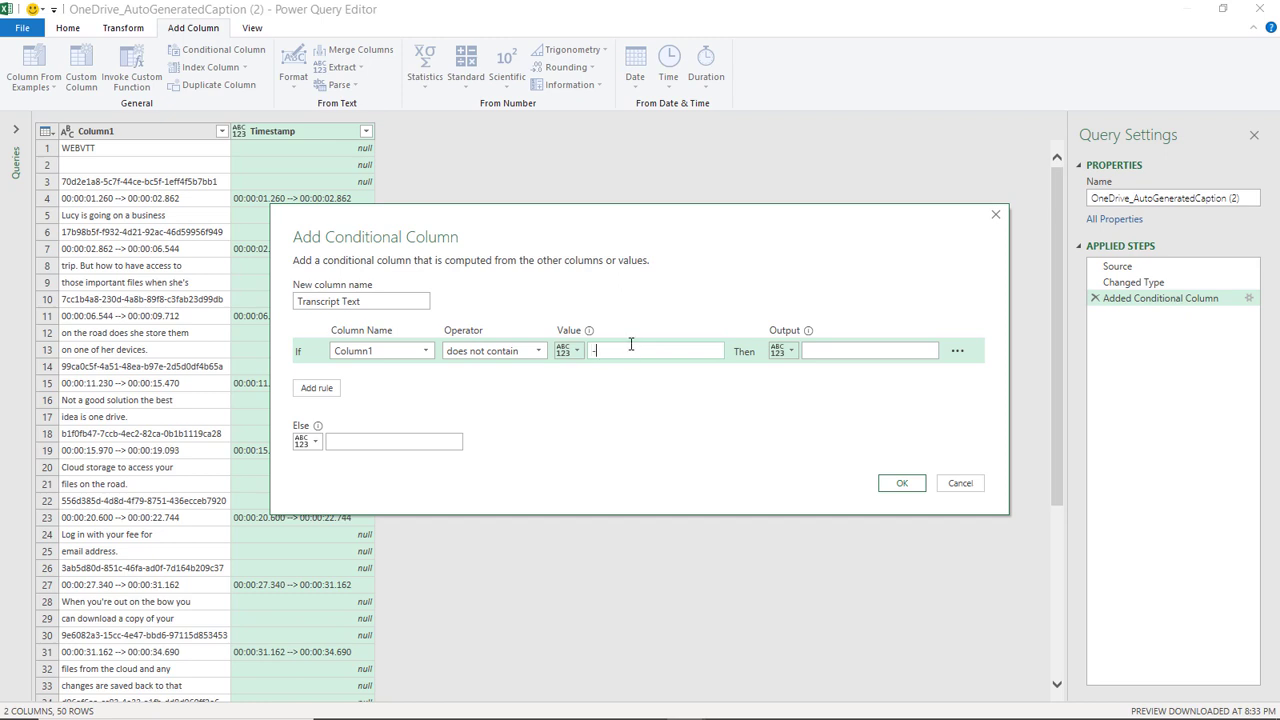
left_click(782, 352)
left_click(820, 389)
left_click(817, 349)
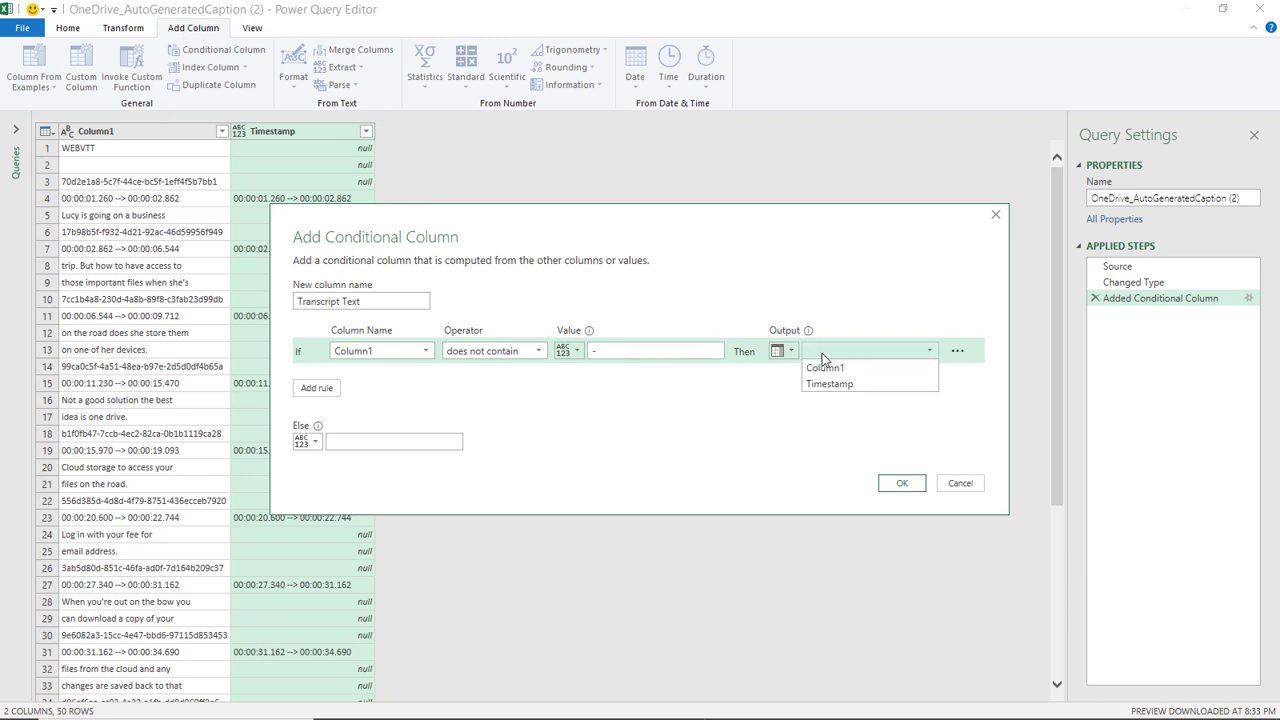
left_click(828, 367)
left_click(901, 483)
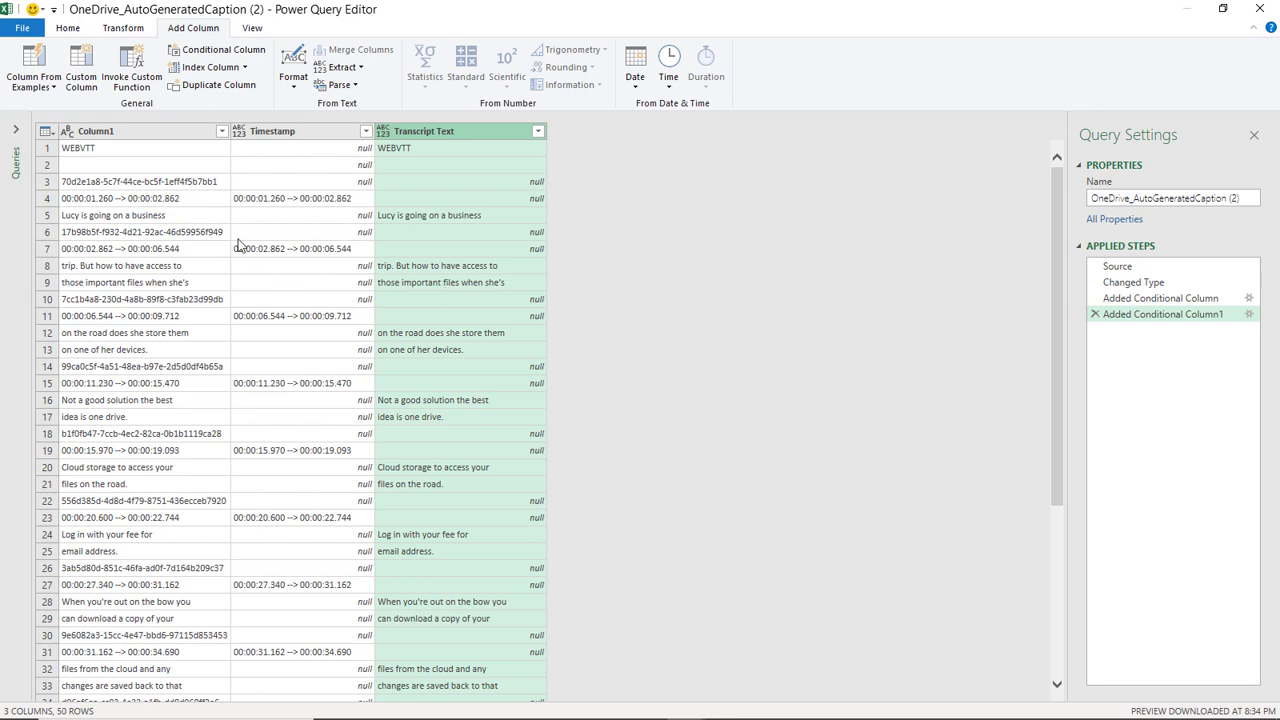
Close & Load the three-column query into a new Sheet3 table of 50 rows
left_click(69, 30)
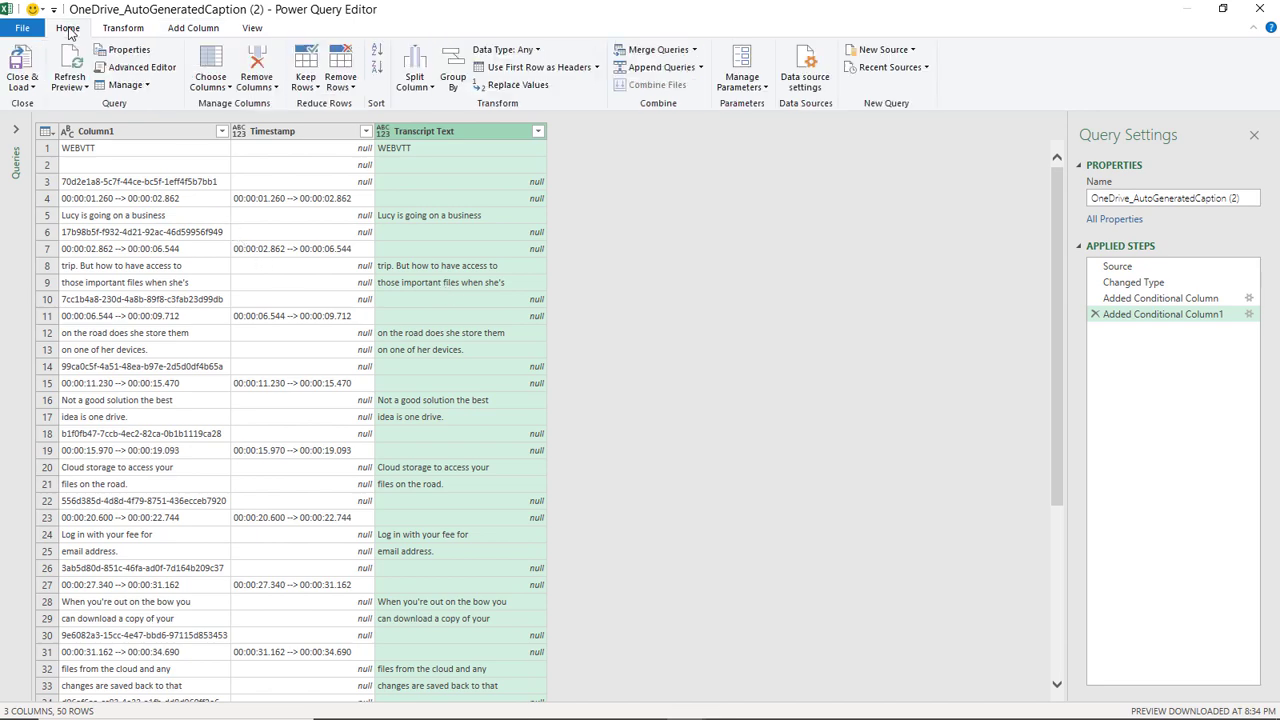
left_click(22, 62)
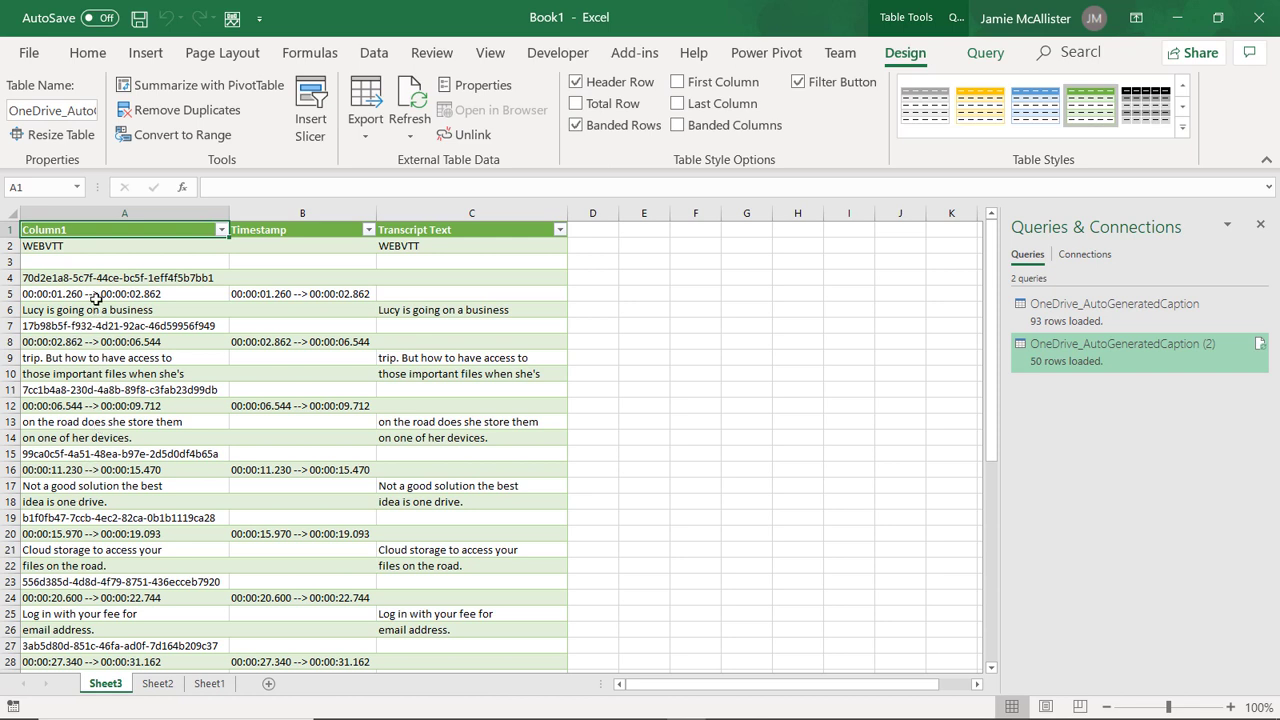
Delete Column1 from the Sheet3 table and widen the Transcript Text column
left_click(118, 213)
right_click(118, 210)
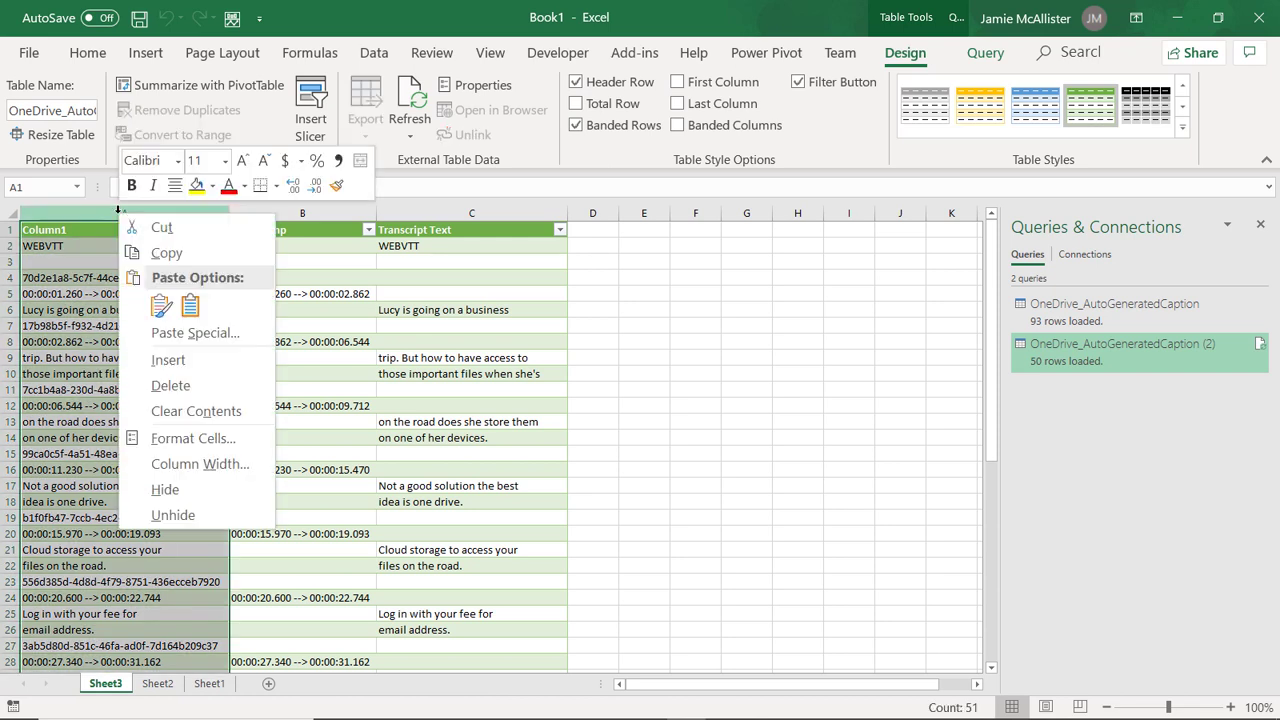
left_click(165, 386)
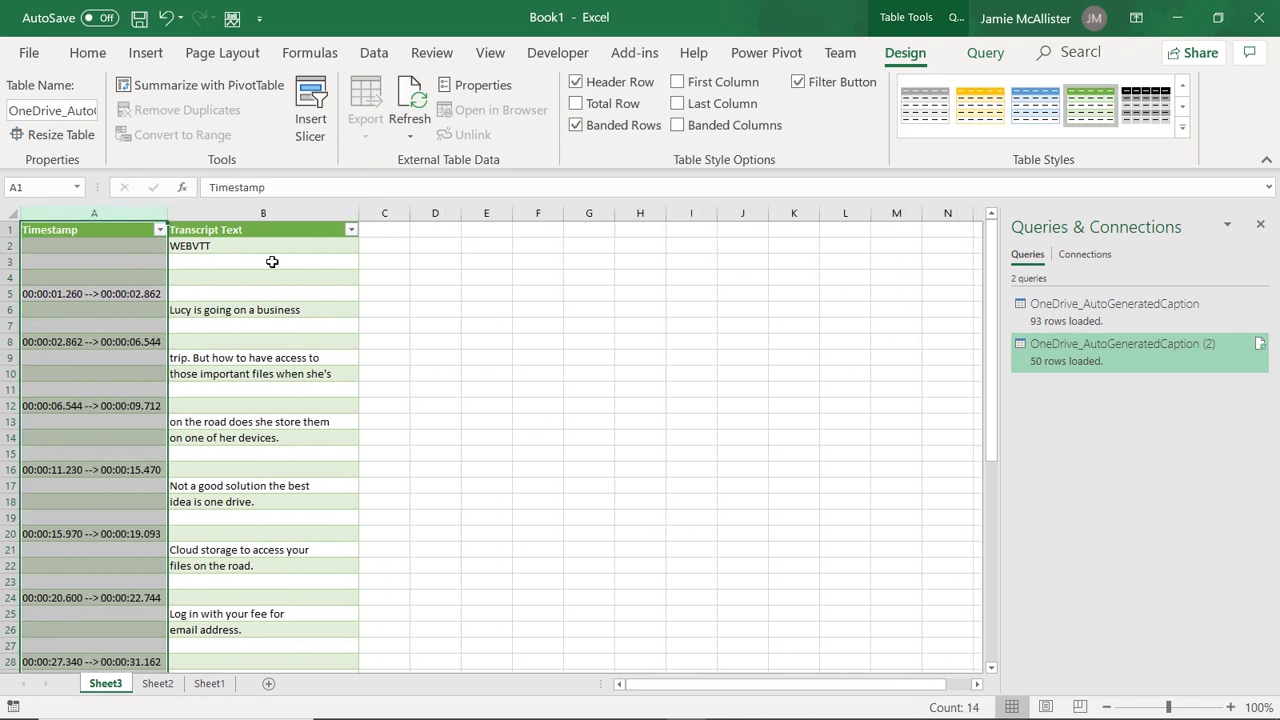
left_click_drag(359, 214, 433, 227)
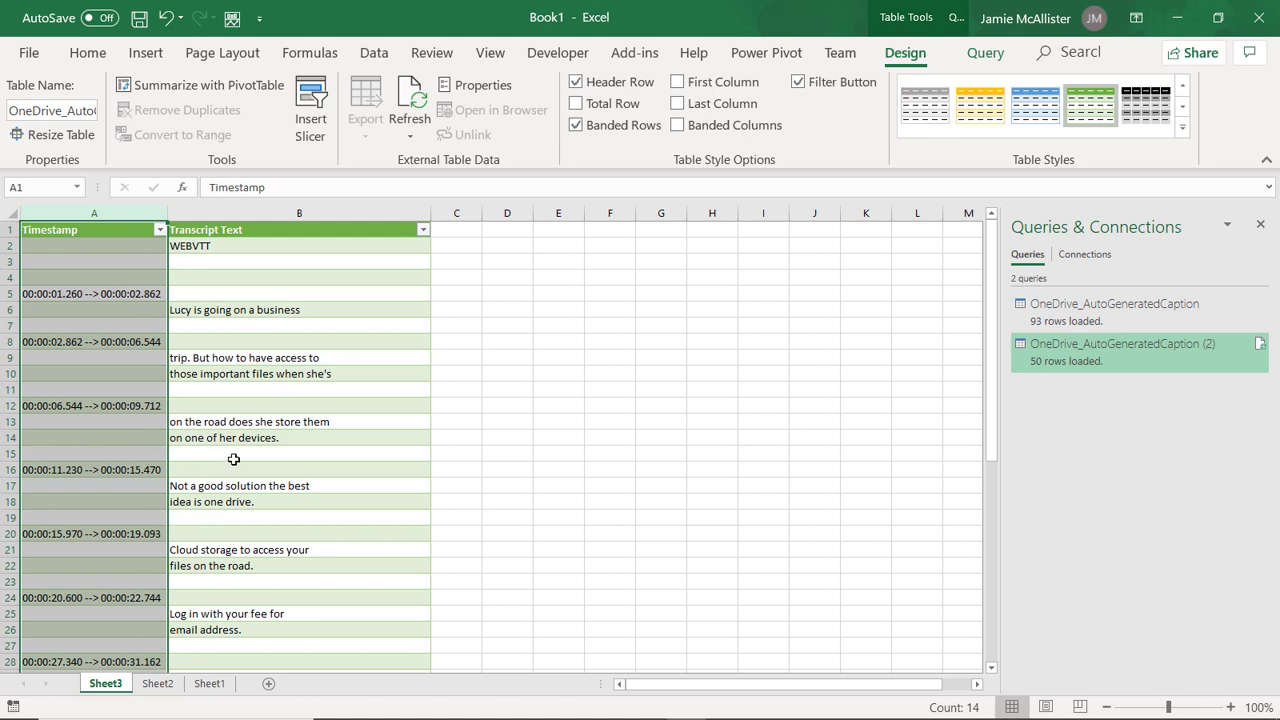
left_click_drag(137, 213, 210, 222)
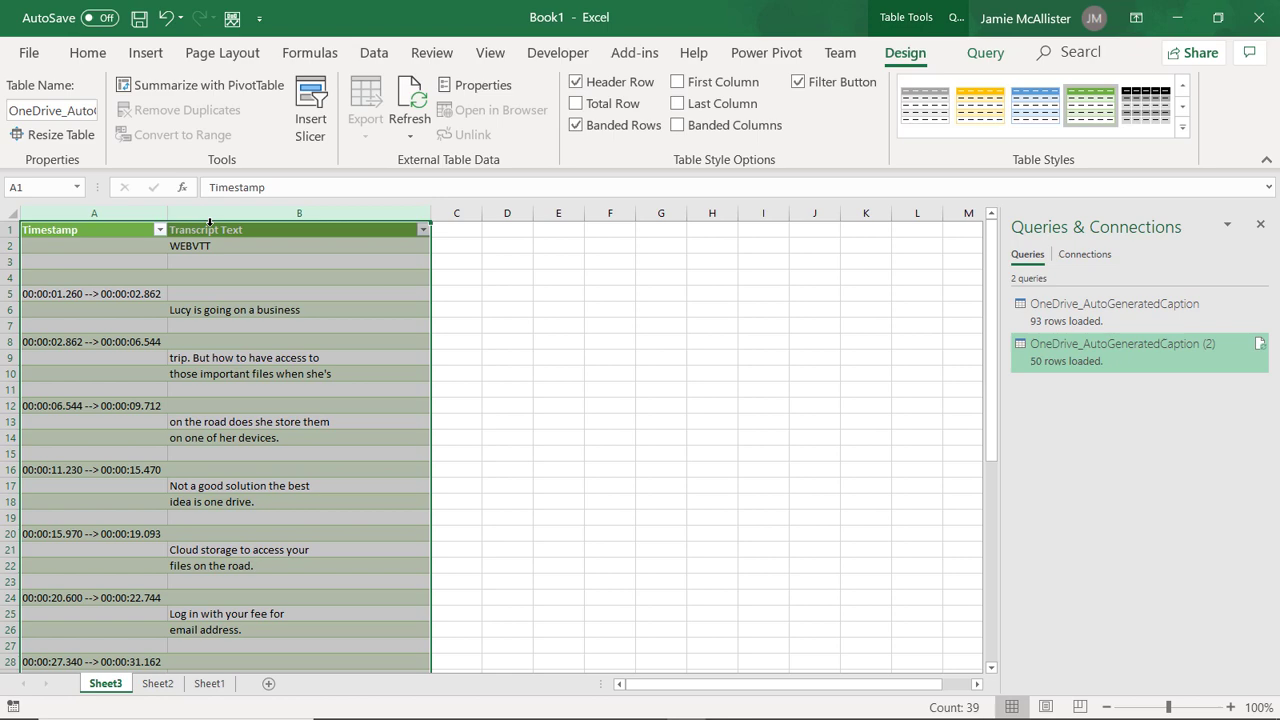
Remove duplicate rows across Timestamp and Transcript Text, removing 12 and leaving 38 rows
scroll(210, 222, "down", 8)
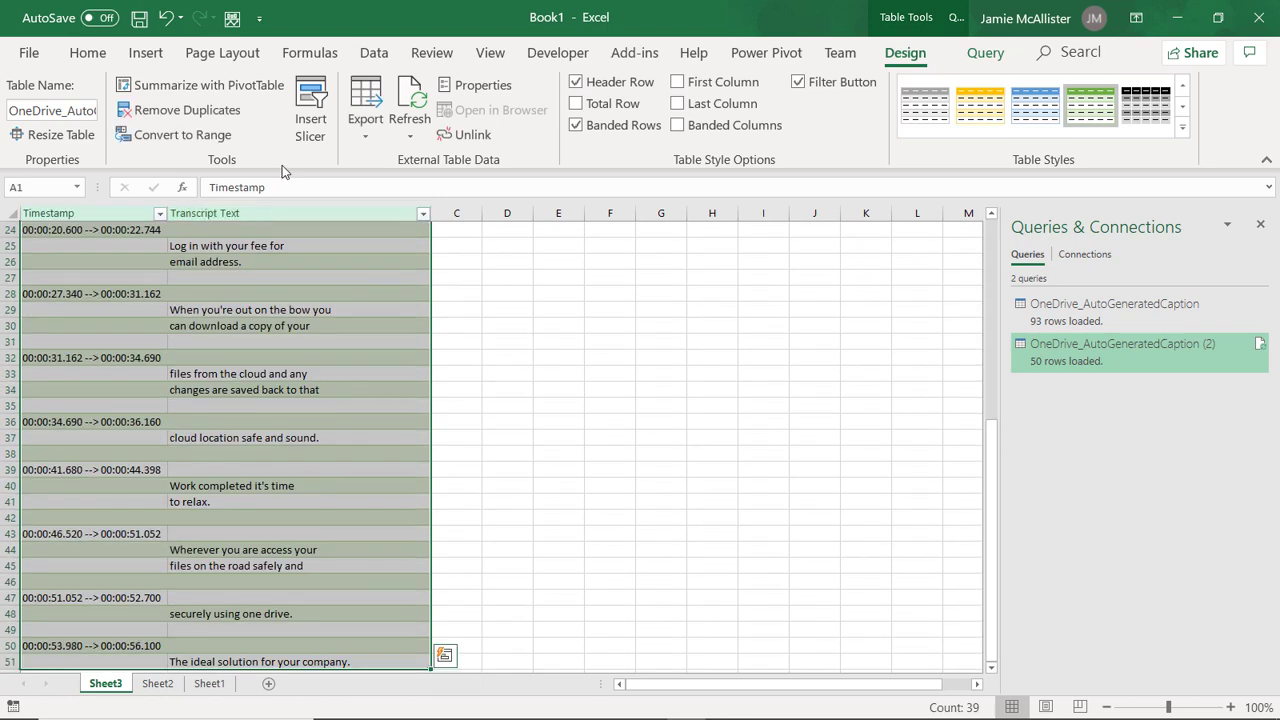
left_click(378, 56)
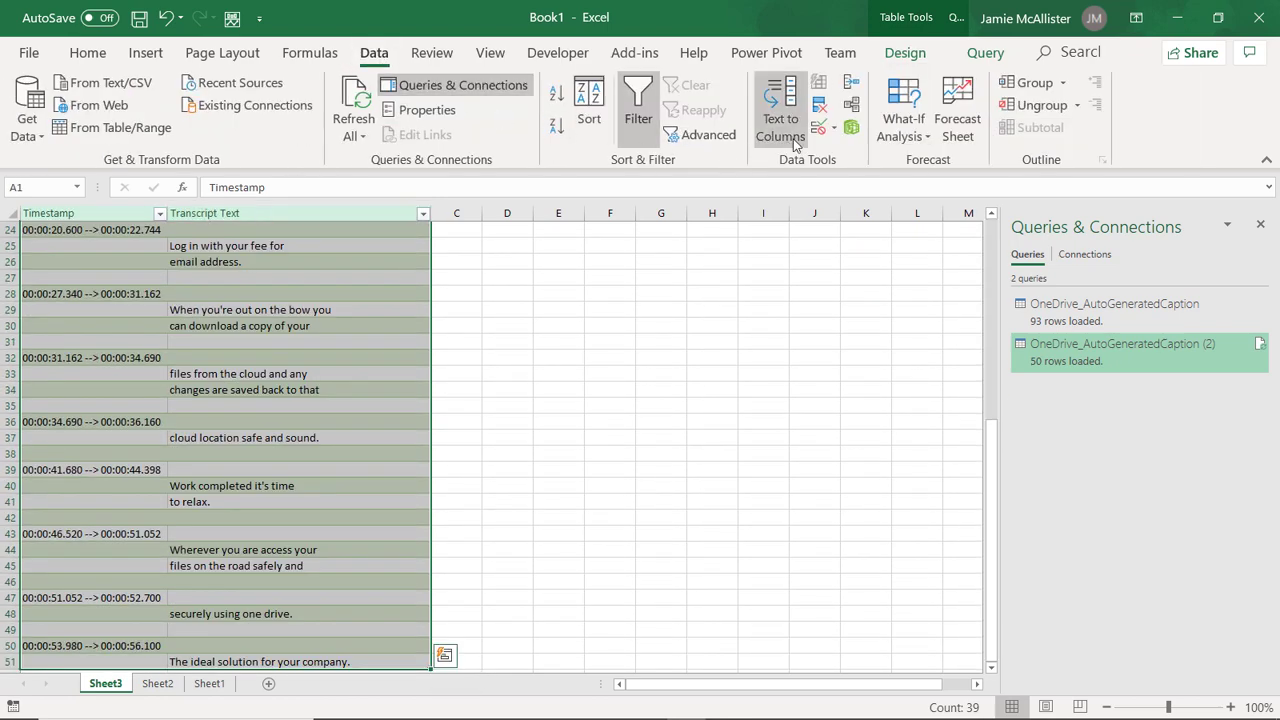
left_click(818, 110)
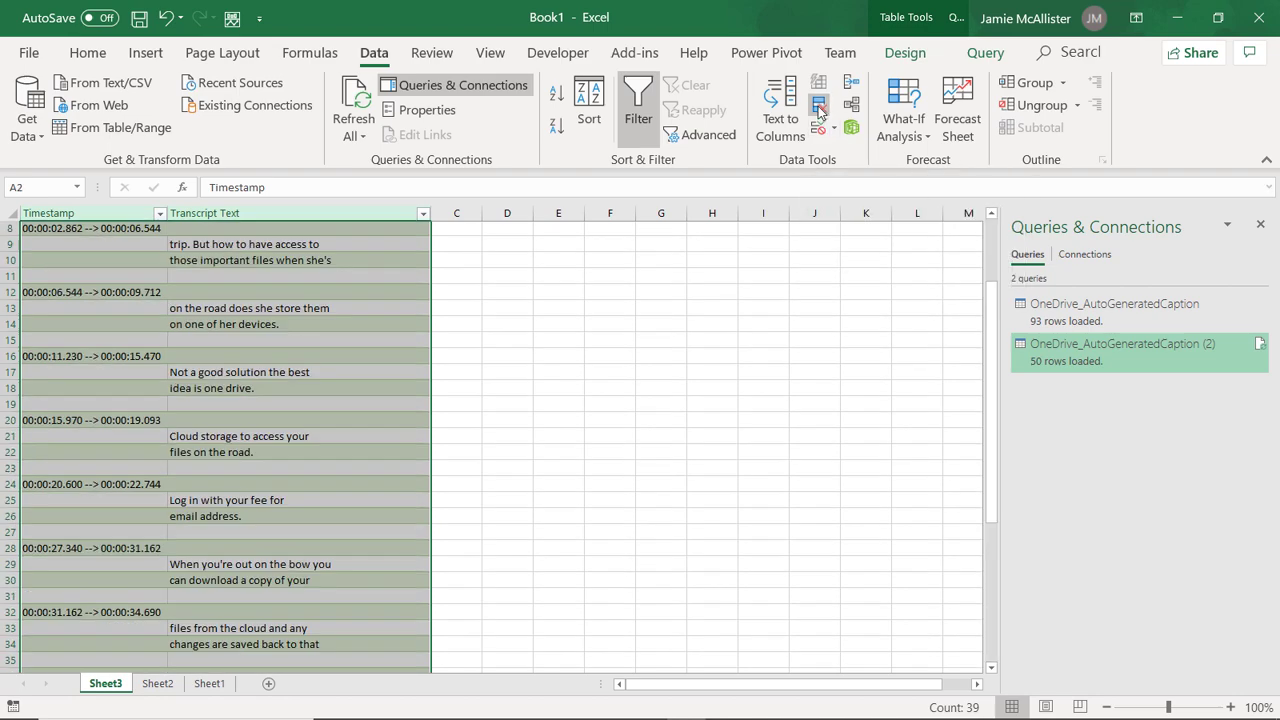
left_click(874, 461)
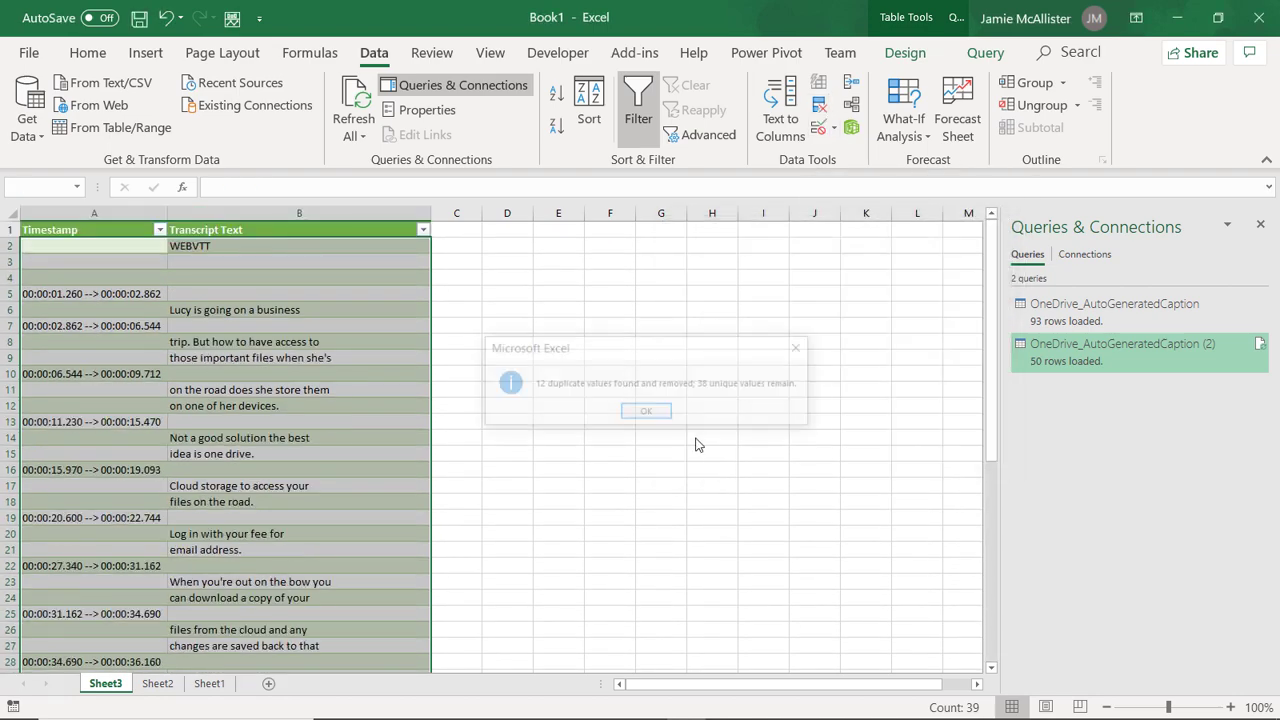
left_click(648, 414)
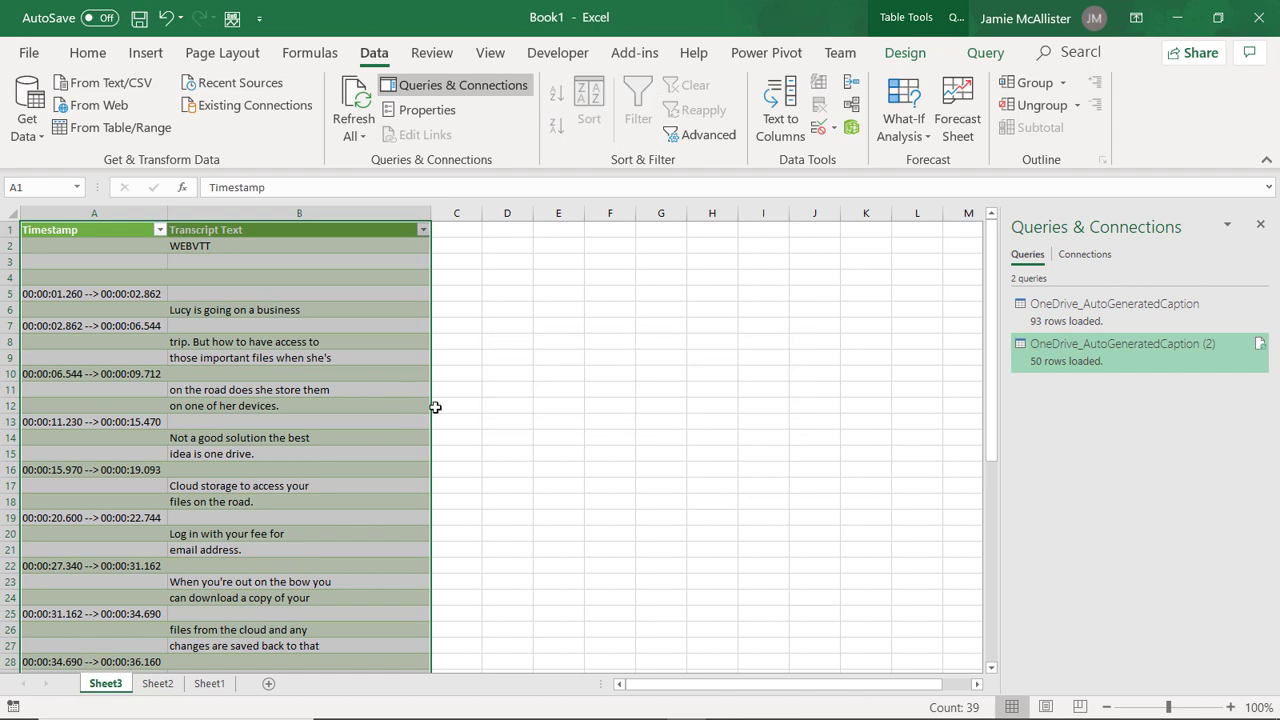
left_click(399, 263)
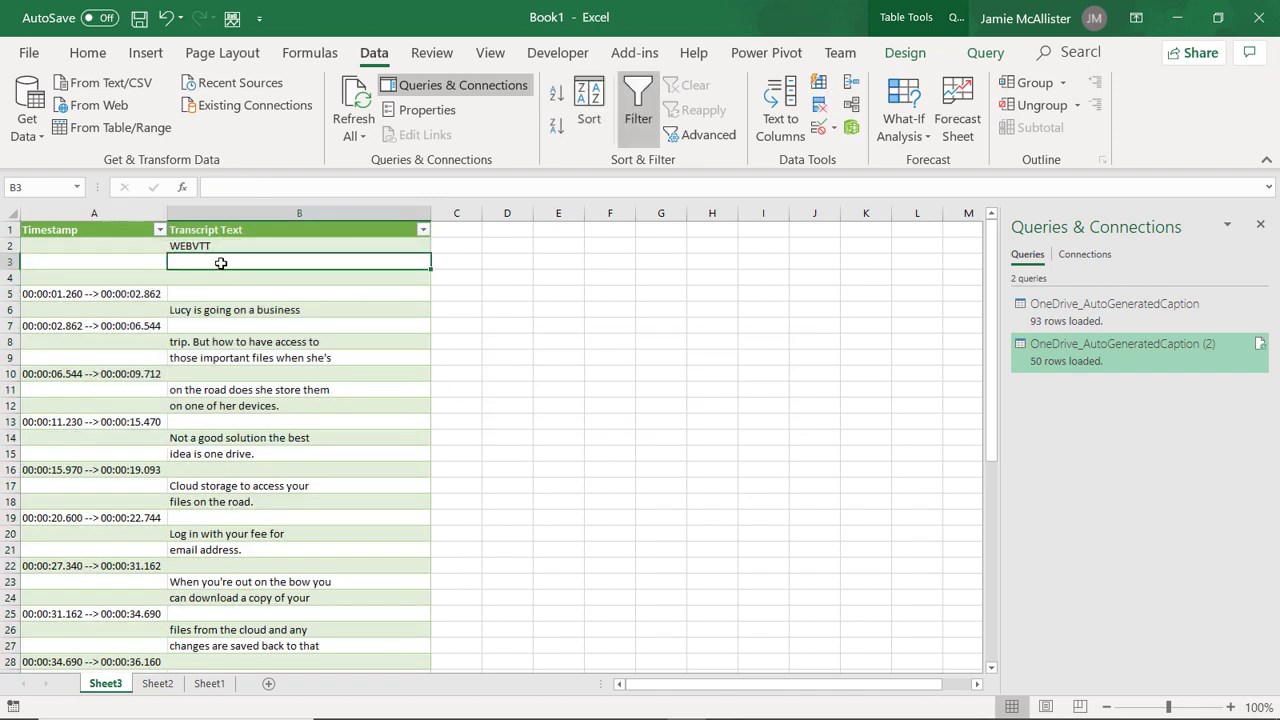
Insert a table column left of Transcript Text, widen Transcript Text, and name the new header My Text
left_click(272, 230)
right_click(272, 230)
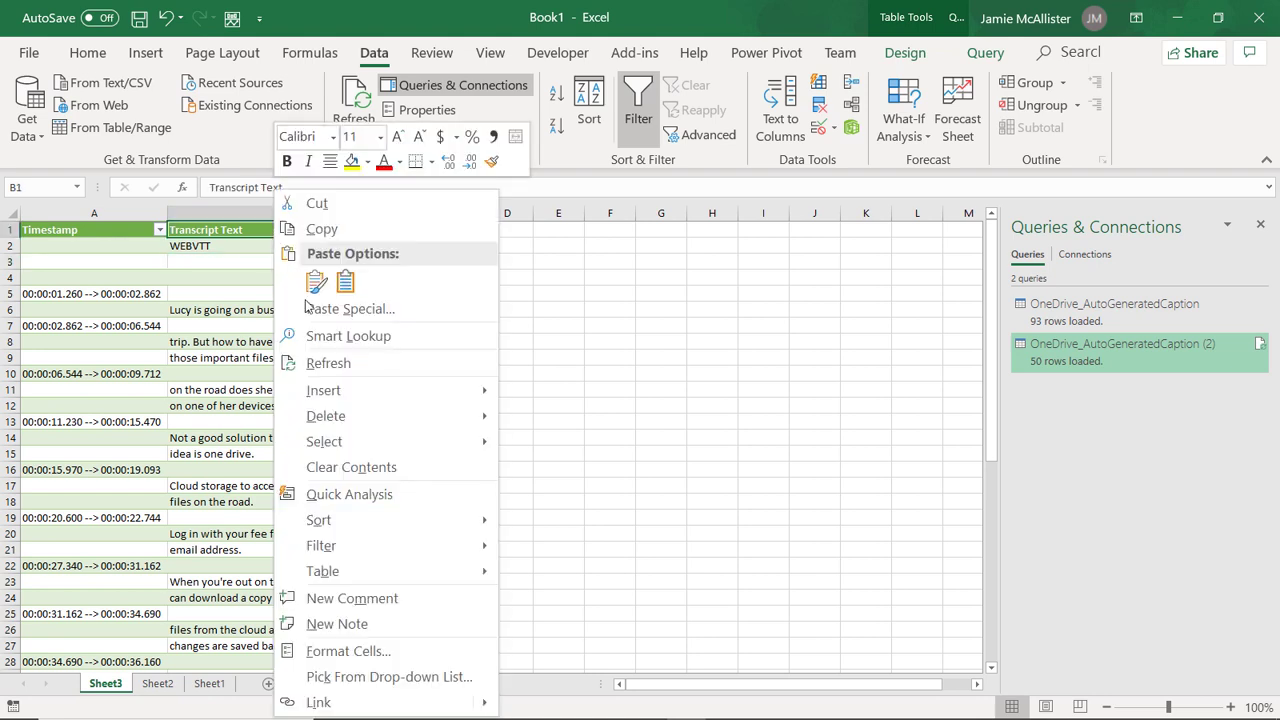
mouse_move(379, 398)
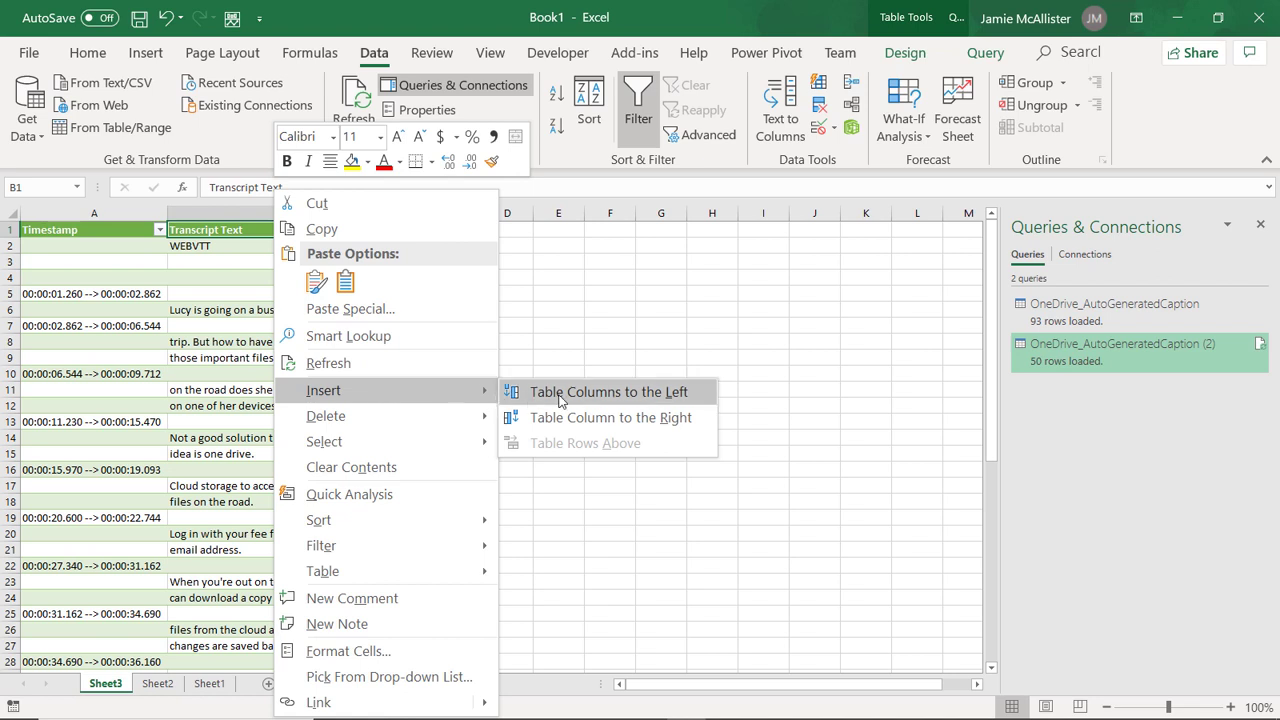
left_click(590, 396)
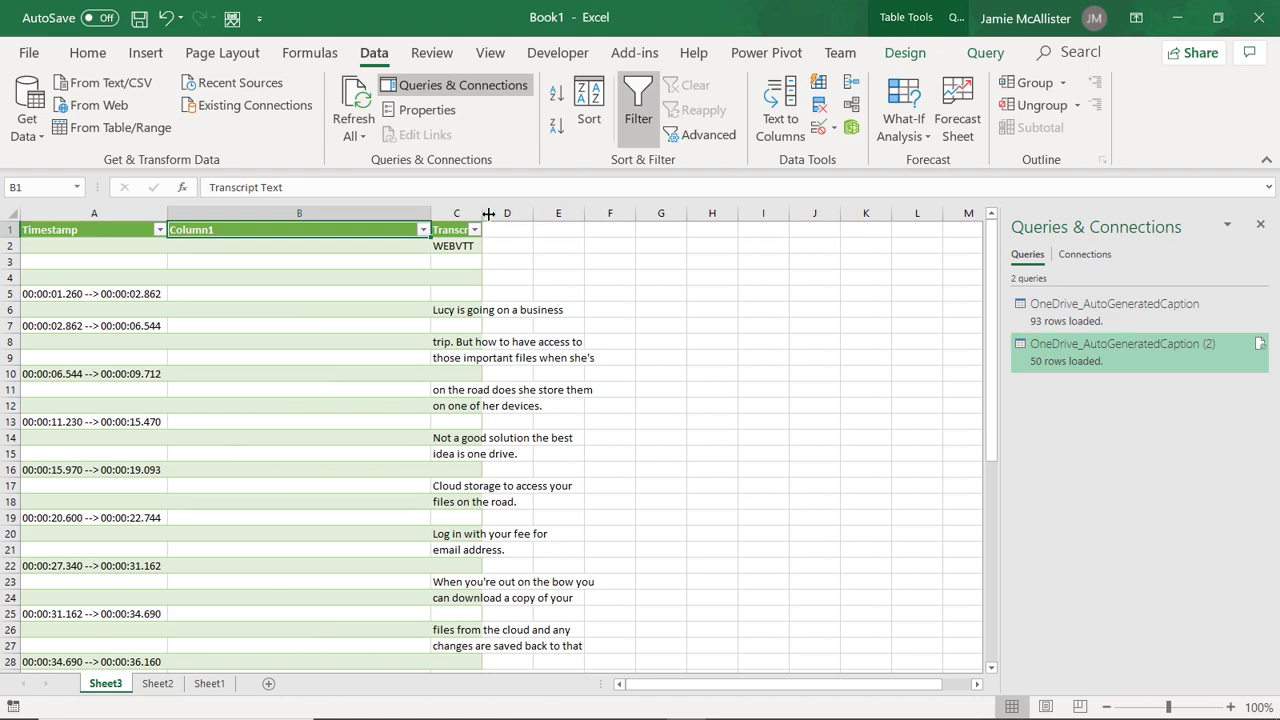
left_click_drag(483, 213, 697, 215)
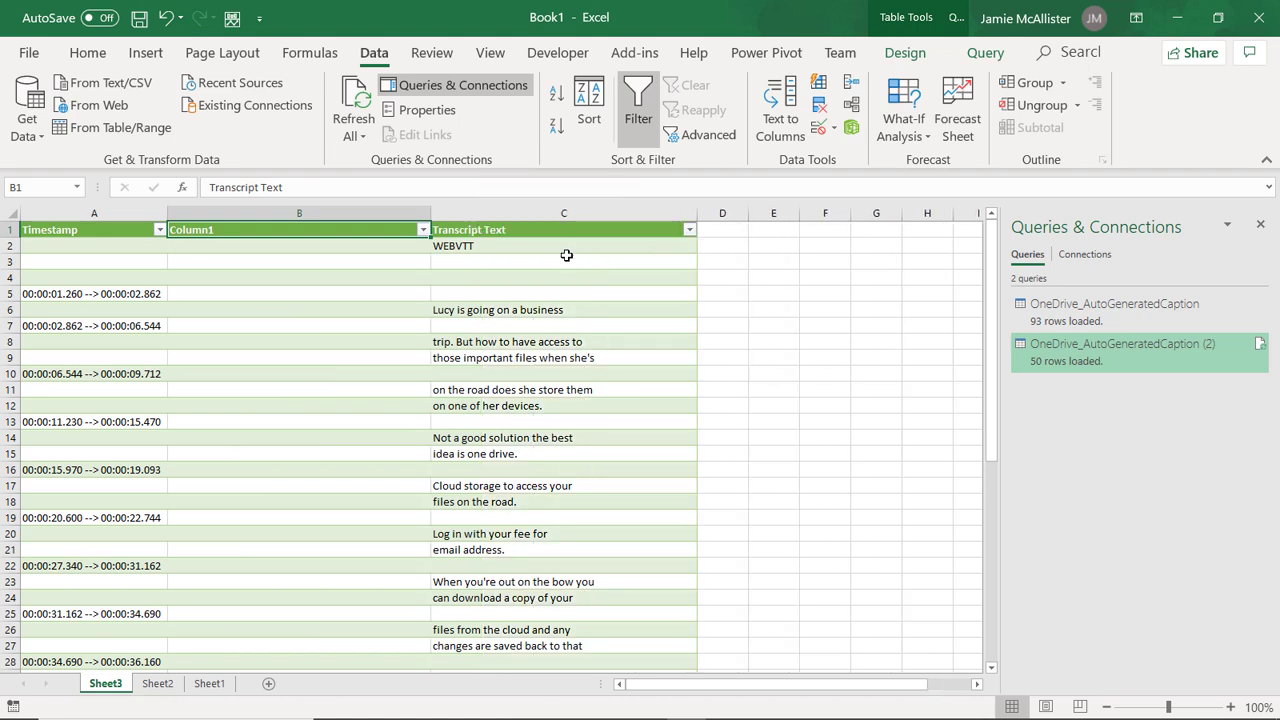
left_click(208, 230)
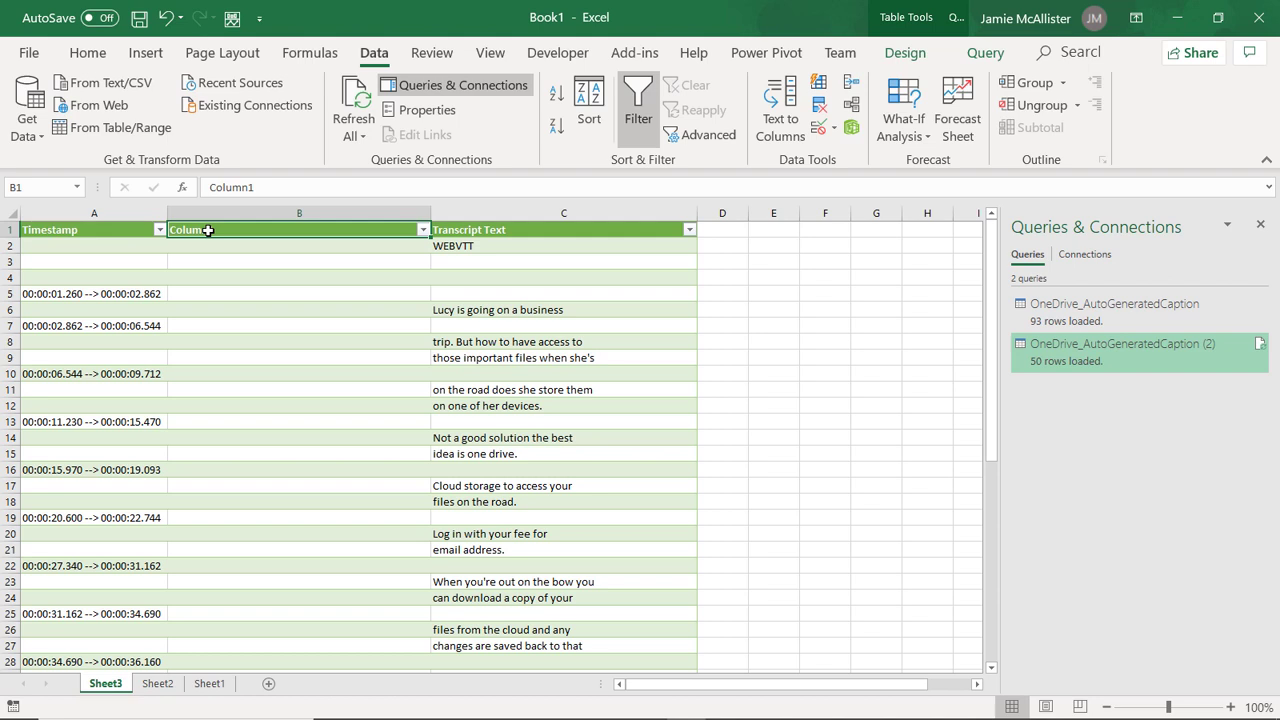
type("M")
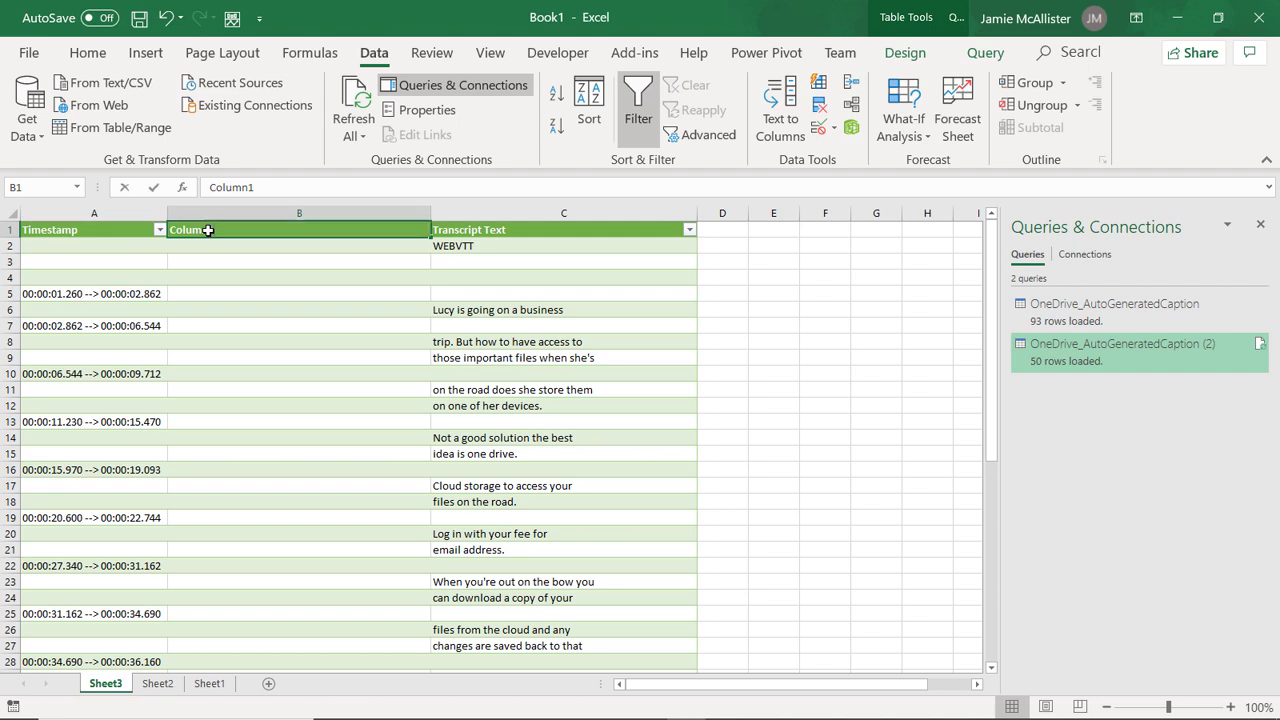
type("y")
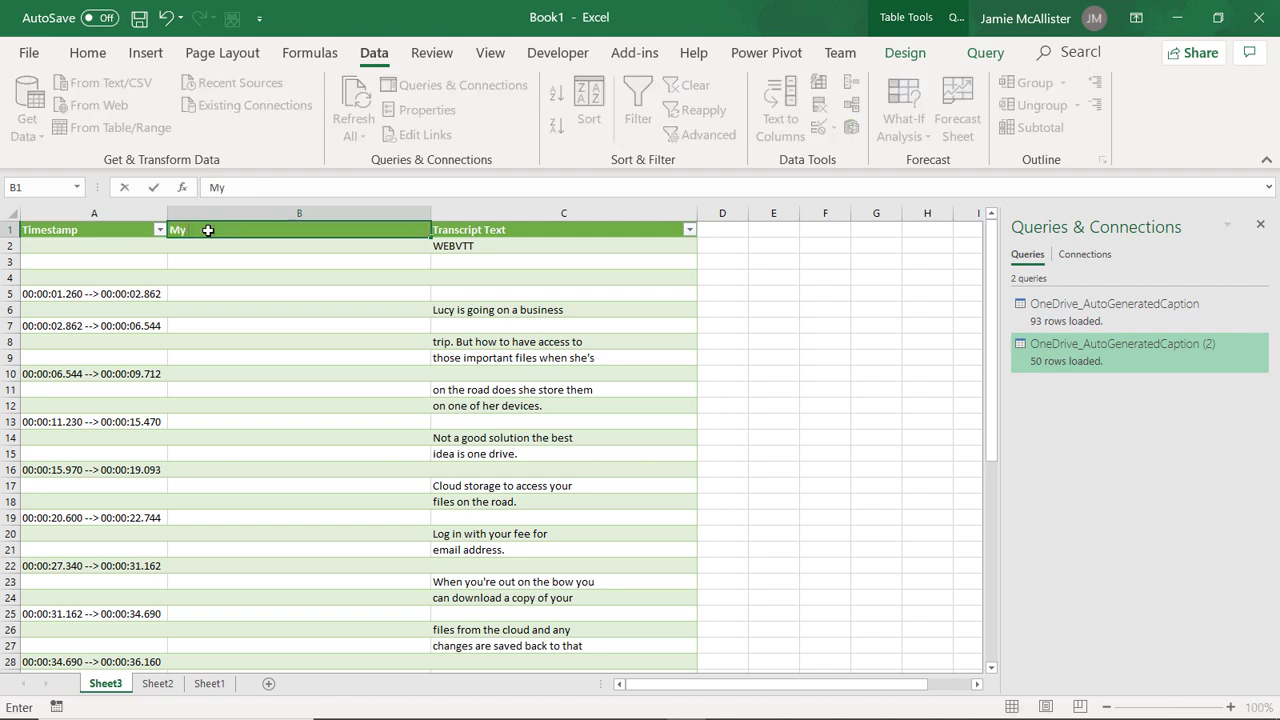
type(" Text")
left_click(239, 310)
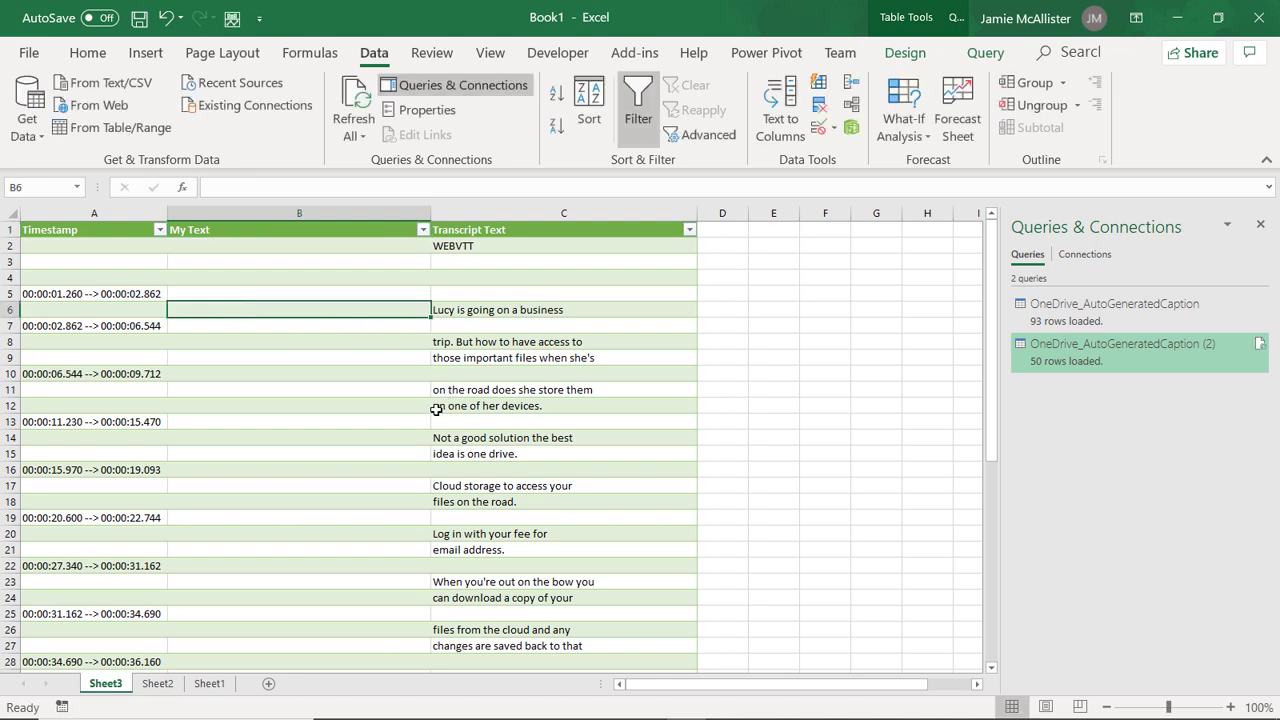
left_click(157, 705)
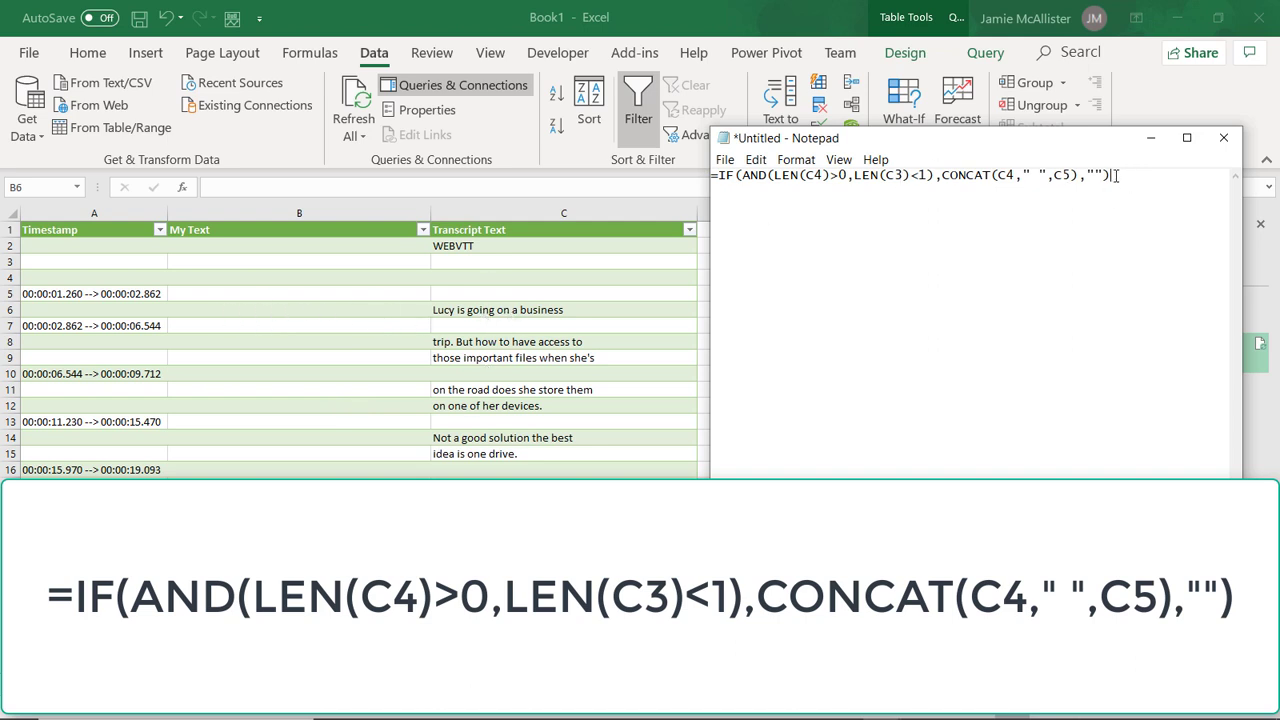
Copy the formula =IF(AND(LEN(C4)>0,LEN(C3)<1),CONCAT(C4," ",C5),"") from Notepad
left_click_drag(1116, 176, 691, 174)
key("ctrl+c")
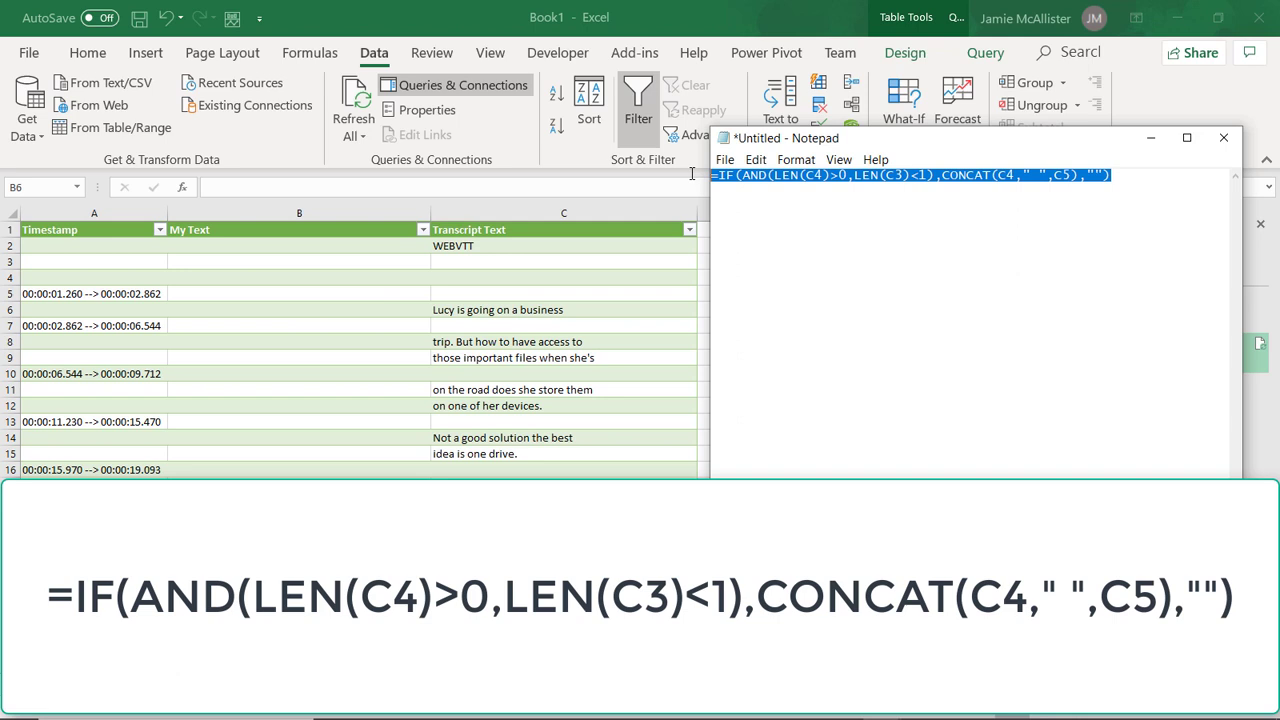
right_click(750, 177)
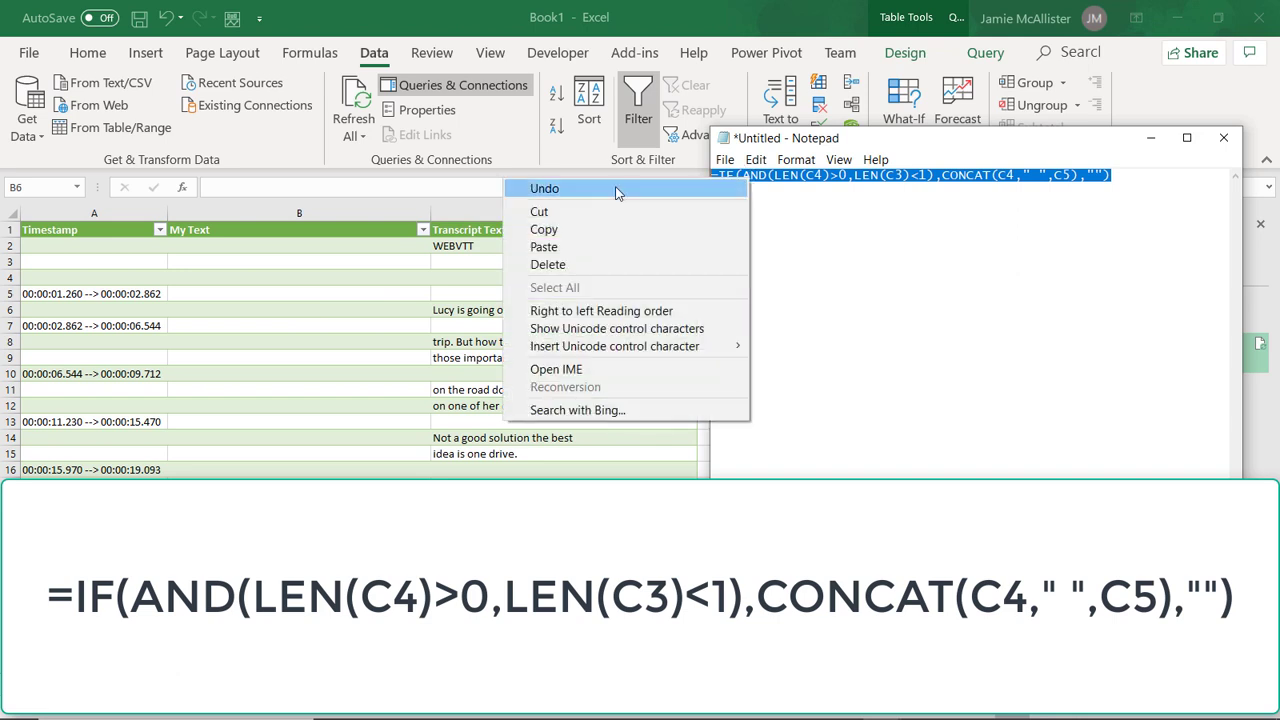
left_click(610, 224)
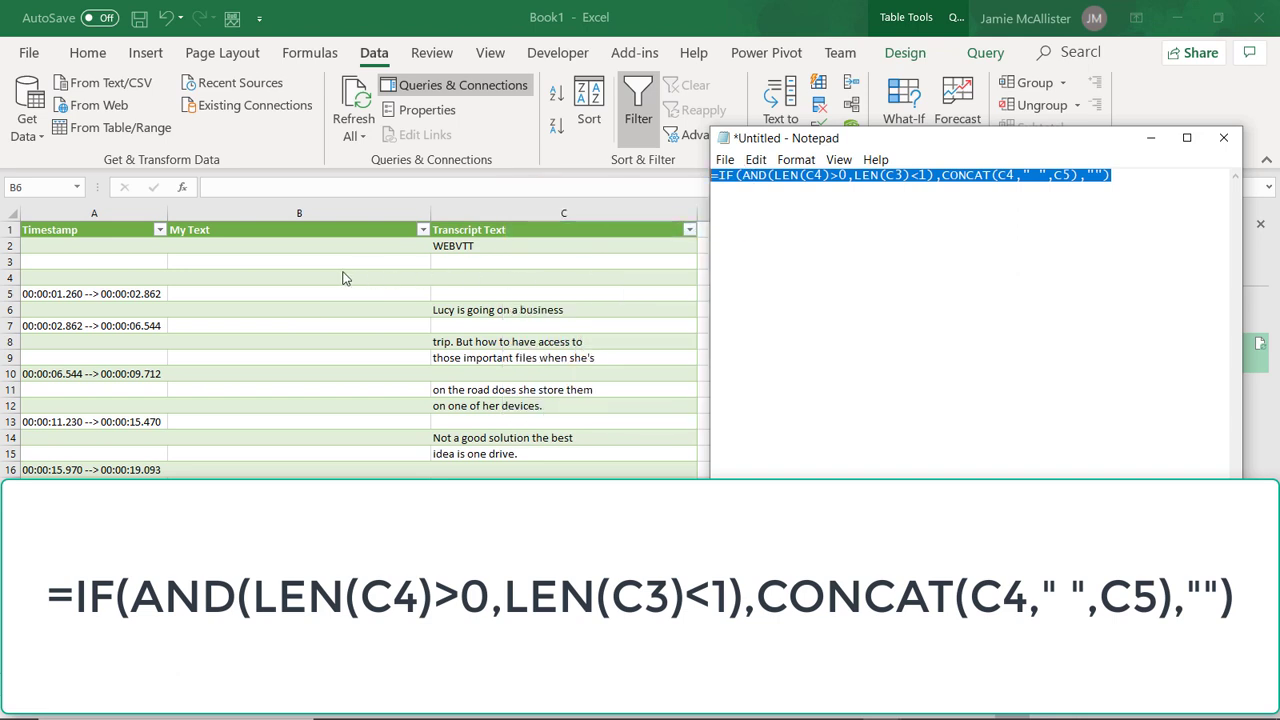
Paste the IF/CONCAT merge formula into cell B4 and widen column B to fit the sentences
left_click(296, 287)
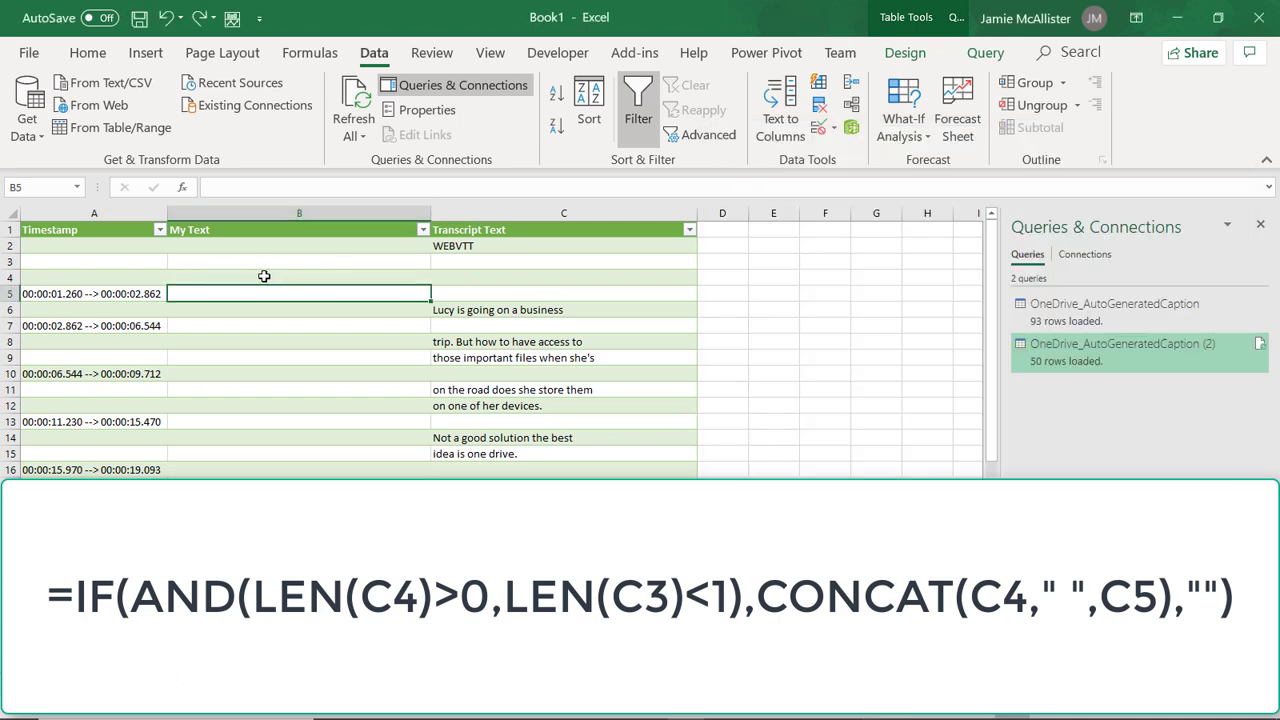
left_click(261, 276)
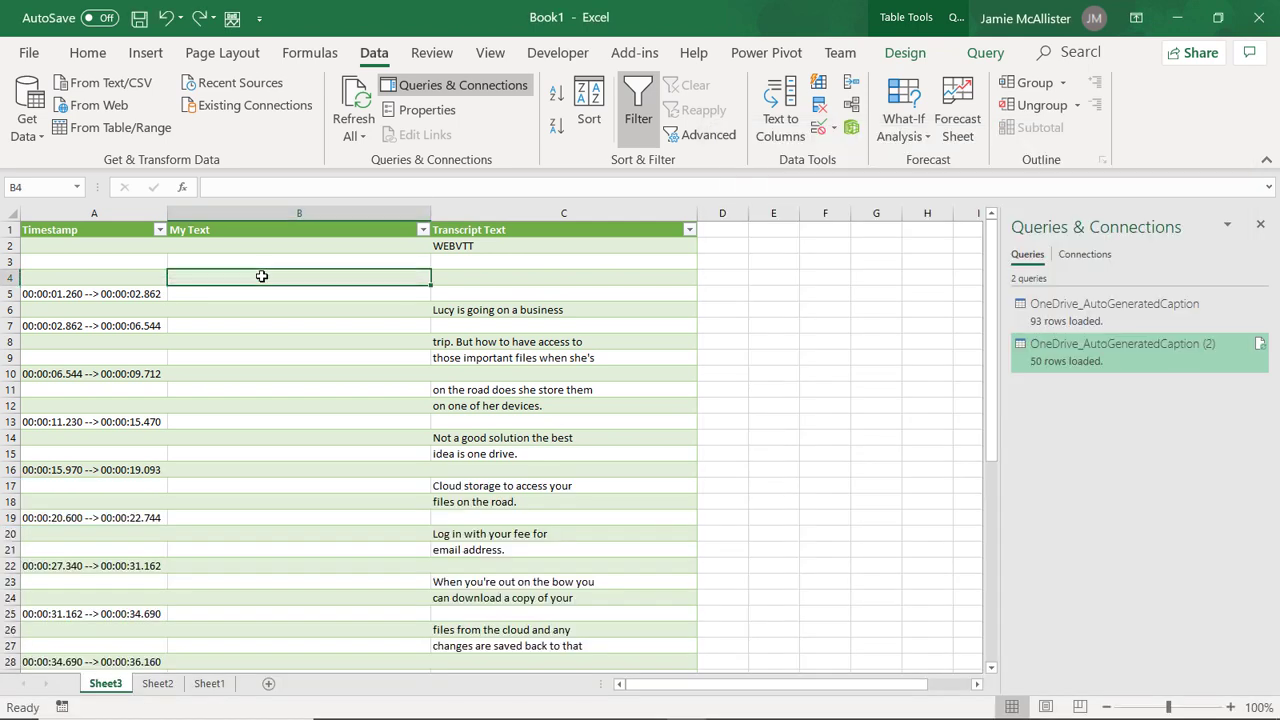
left_click(246, 188)
key("ctrl+v")
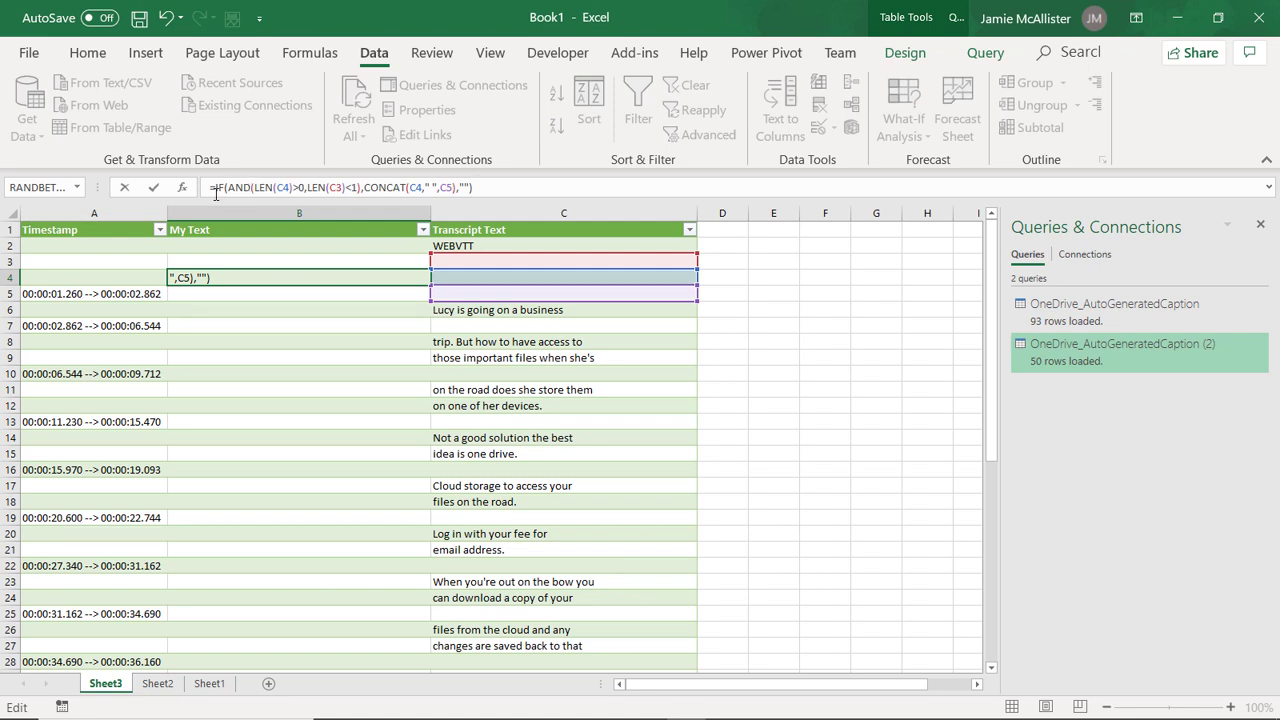
left_click(156, 188)
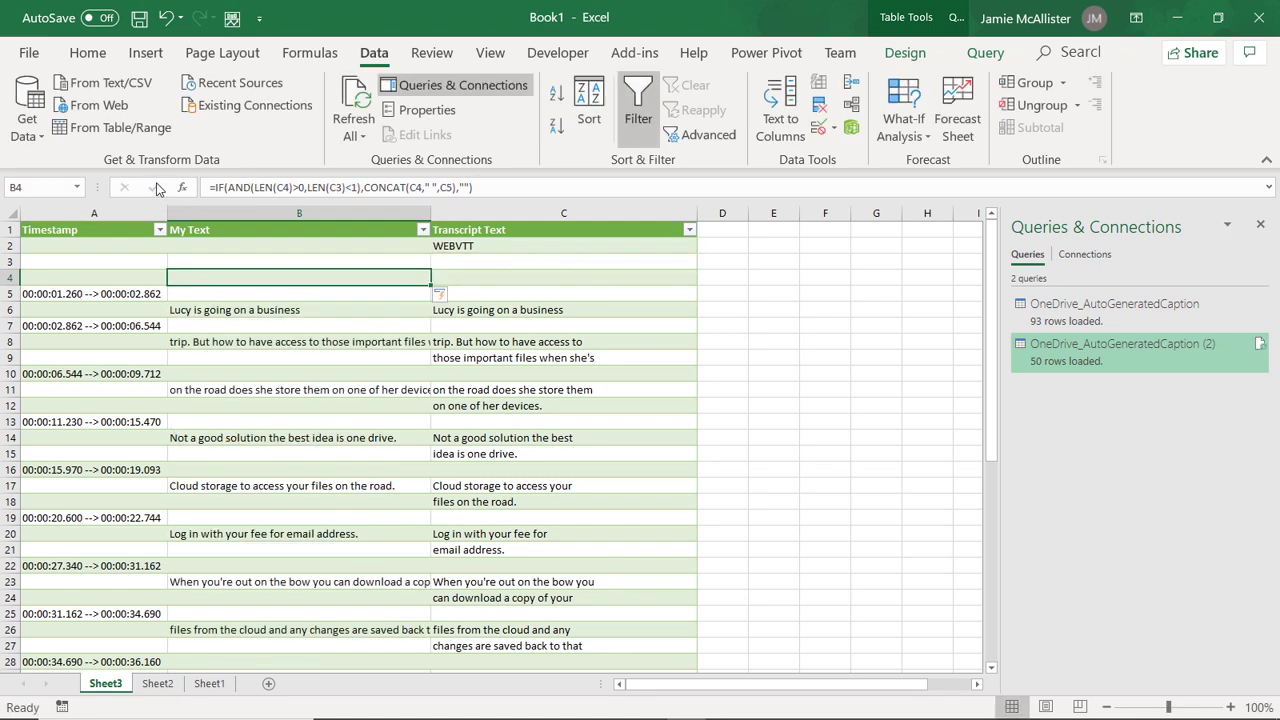
left_click_drag(431, 214, 537, 217)
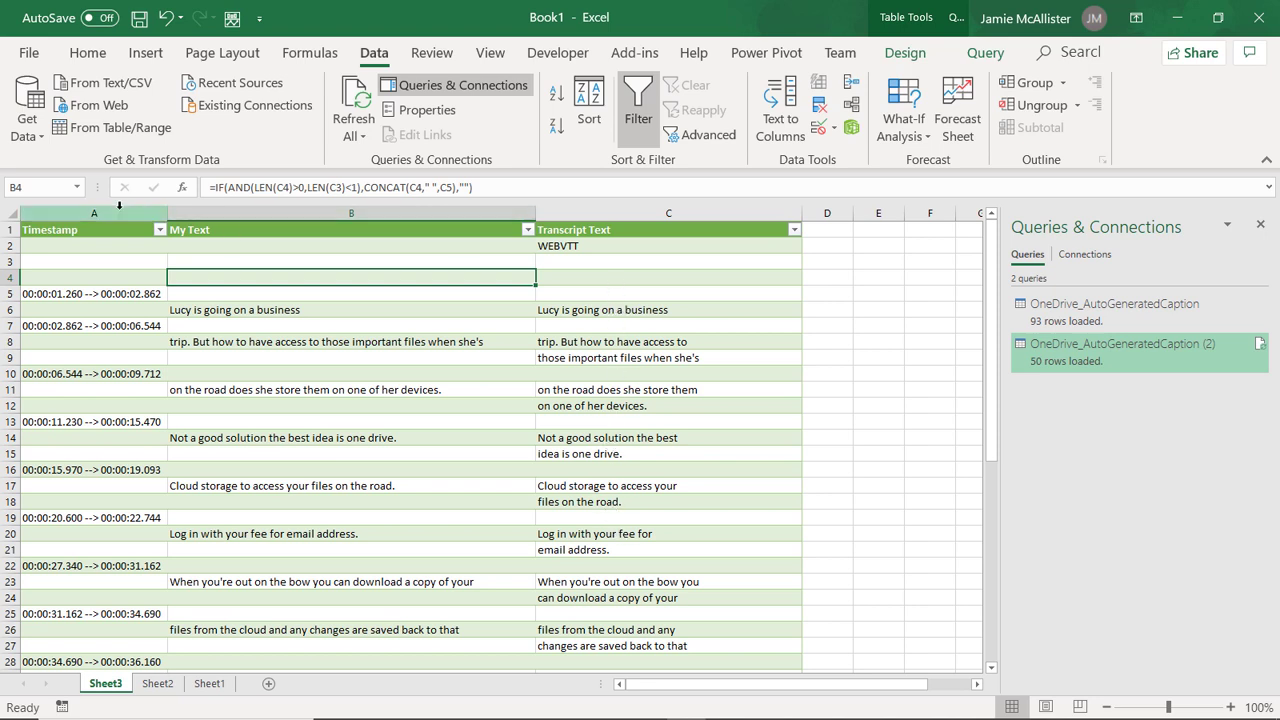
Select columns A and B (Timestamp and My Text) together
left_click_drag(113, 213, 229, 214)
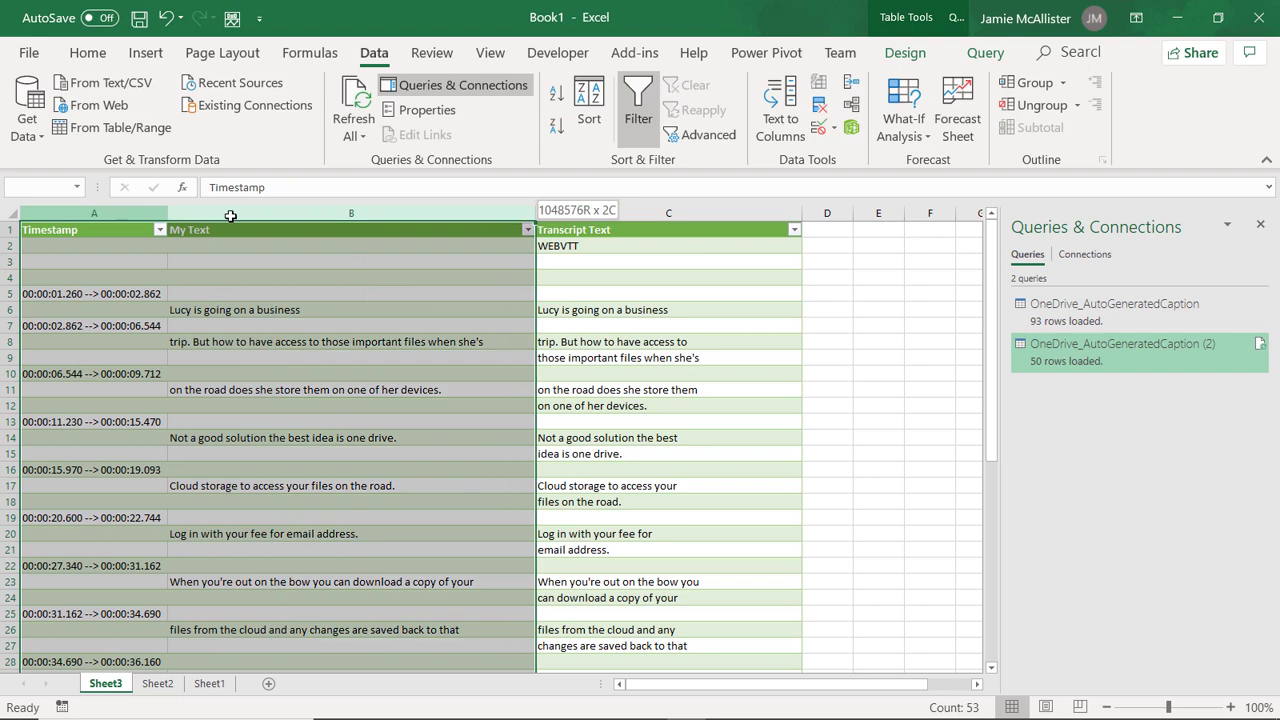